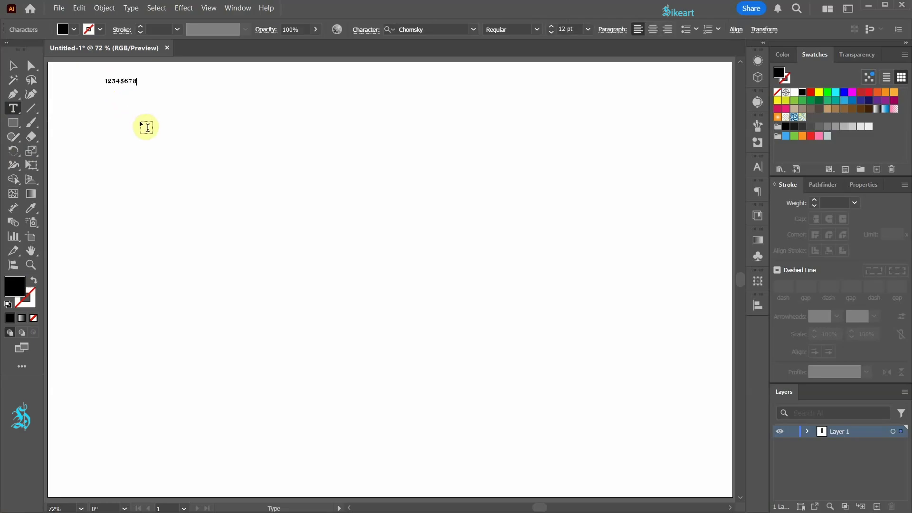
# - Finish the text line with the numbers 1 to 12 and scale it up to about 77 pt
pyautogui.press('Escape')
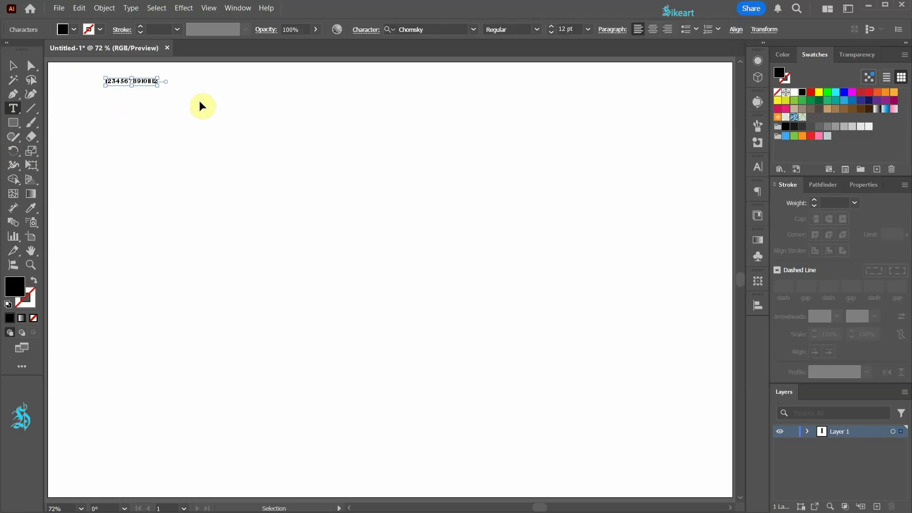
pyautogui.moveTo(167, 87); pyautogui.dragTo(438, 126)
pyautogui.click(464, 124)
pyautogui.click(350, 101)
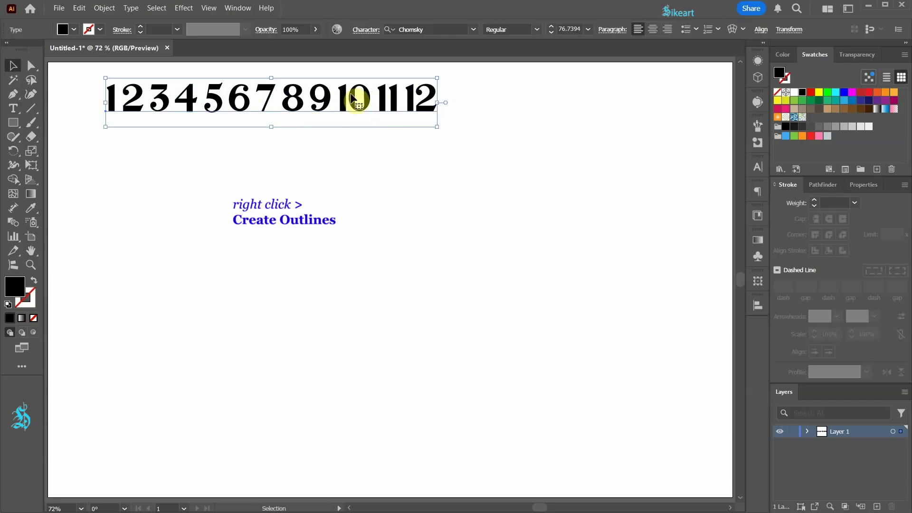
# - Convert the number text to outlines and ungroup it into separate digits
pyautogui.rightClick(351, 95)
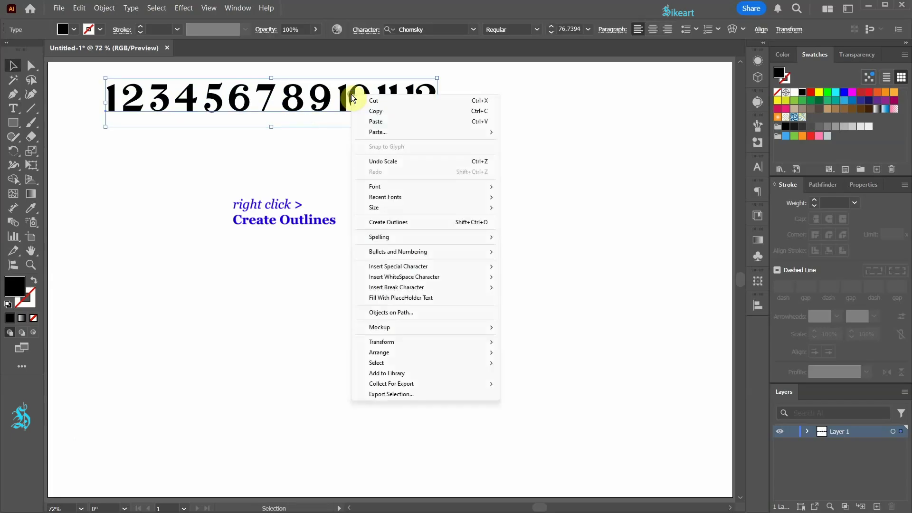
pyautogui.click(398, 221)
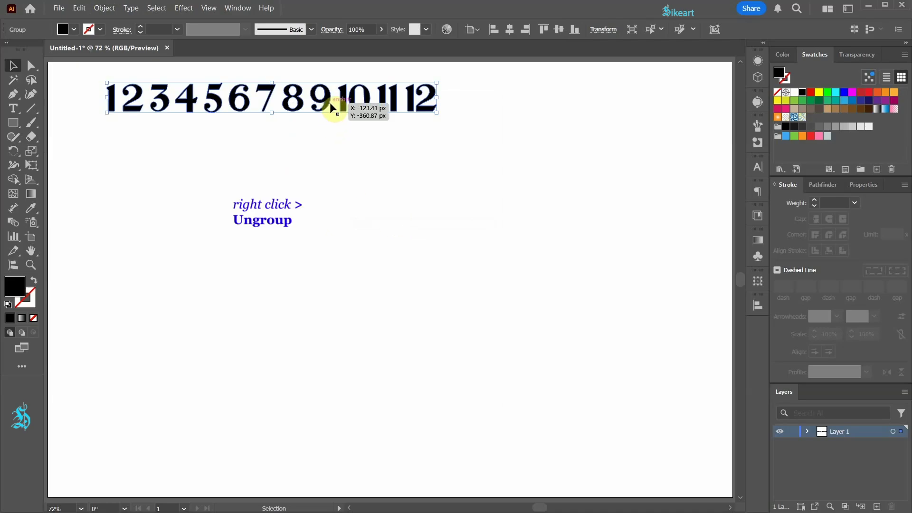
pyautogui.rightClick(344, 97)
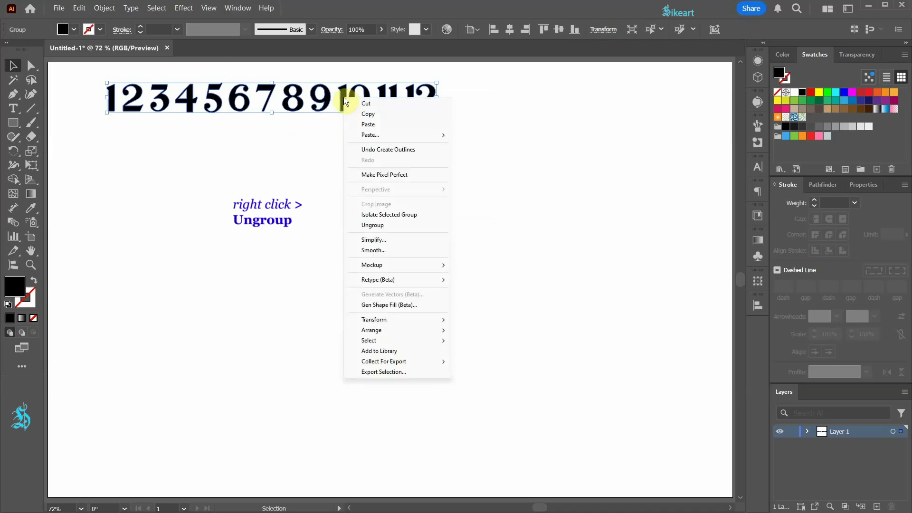
pyautogui.click(373, 224)
pyautogui.click(372, 225)
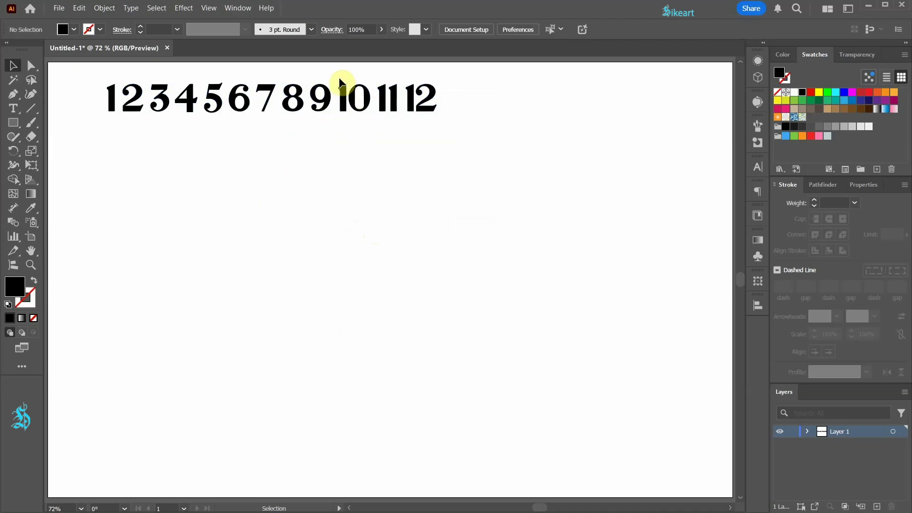
# - Group the digit pairs of 10, 11 and 12 so that each forms one object
pyautogui.click(370, 101)
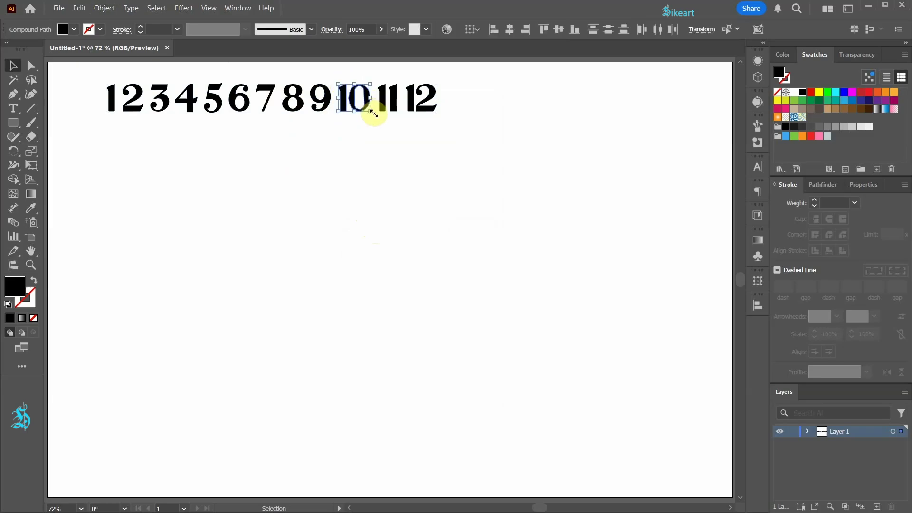
pyautogui.hotkey('ctrl', 'g')
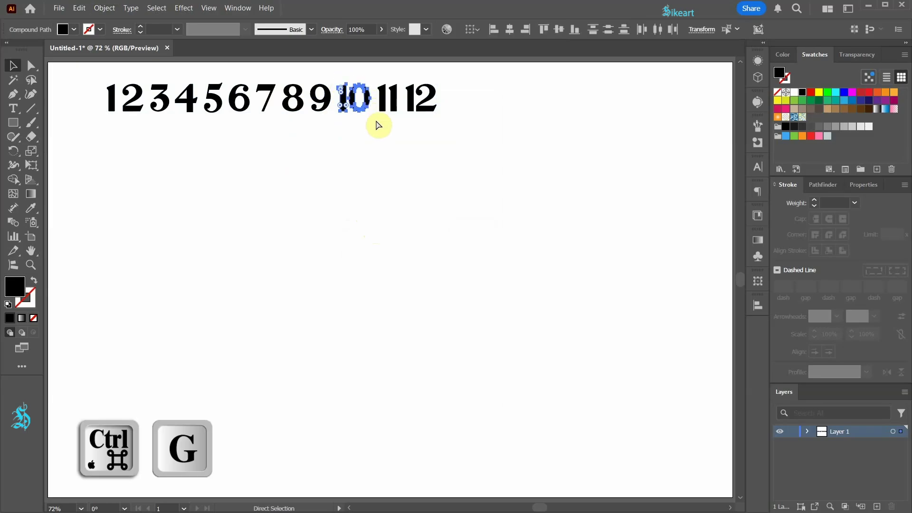
pyautogui.click(398, 102)
pyautogui.hotkey('ctrl', 'g')
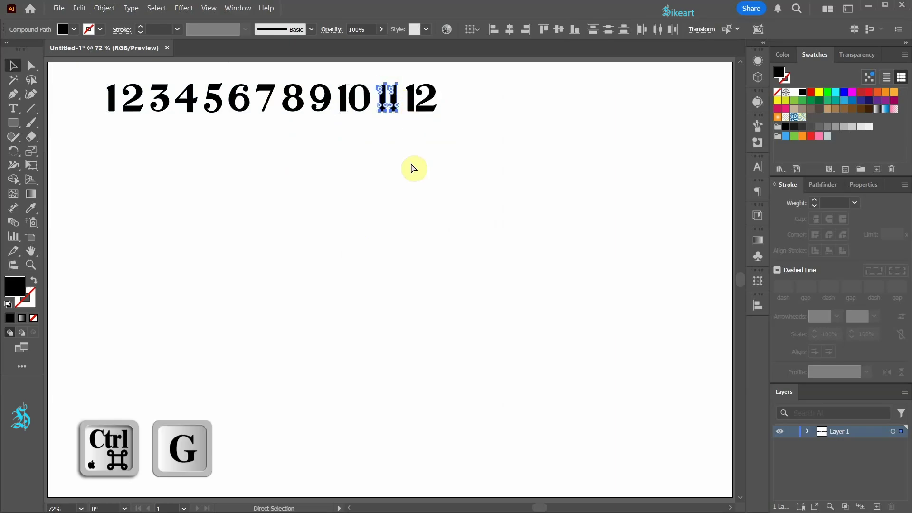
pyautogui.click(408, 88)
pyautogui.hotkey('ctrl', 'g')
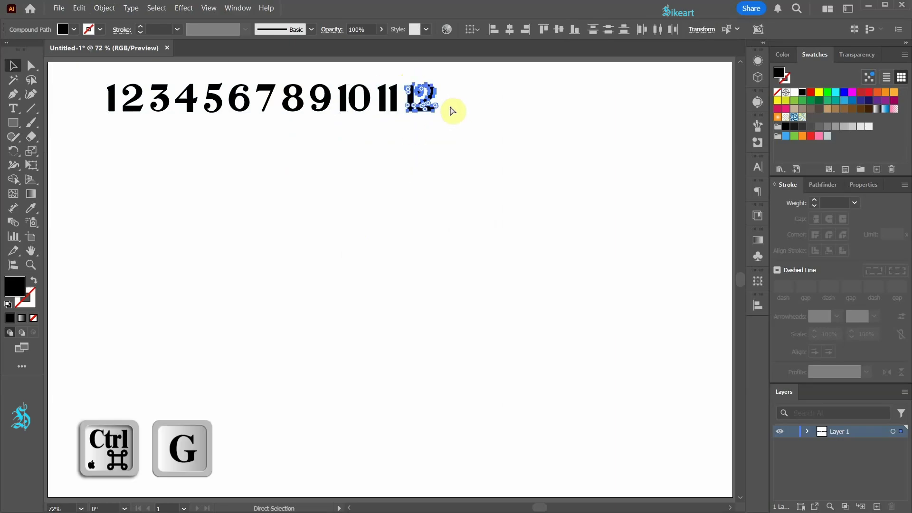
pyautogui.click(464, 135)
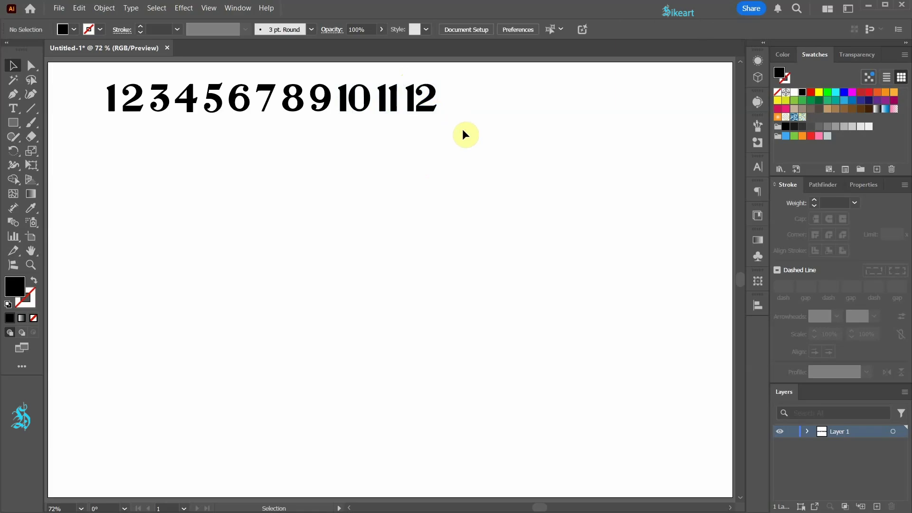
# - Draw a large circle below the numbers with no fill and a 1 pt black stroke
pyautogui.click(35, 280)
pyautogui.click(32, 299)
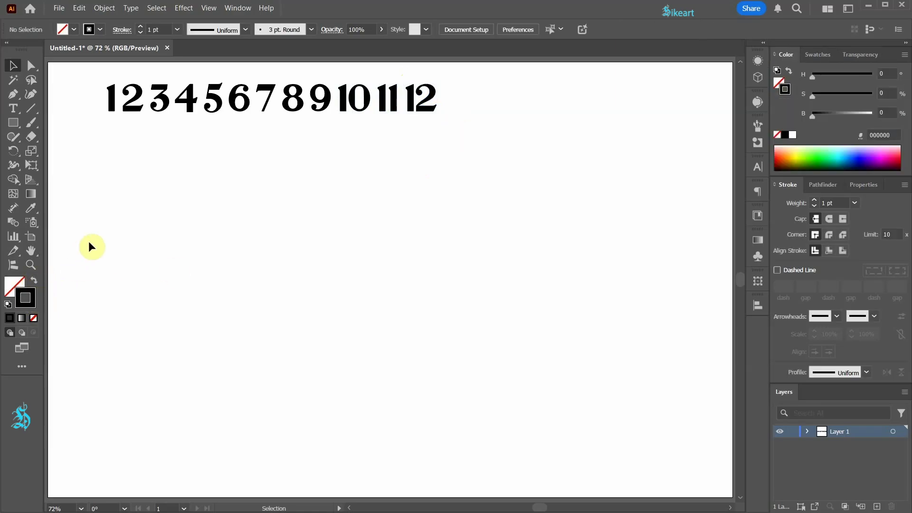
pyautogui.press('l')
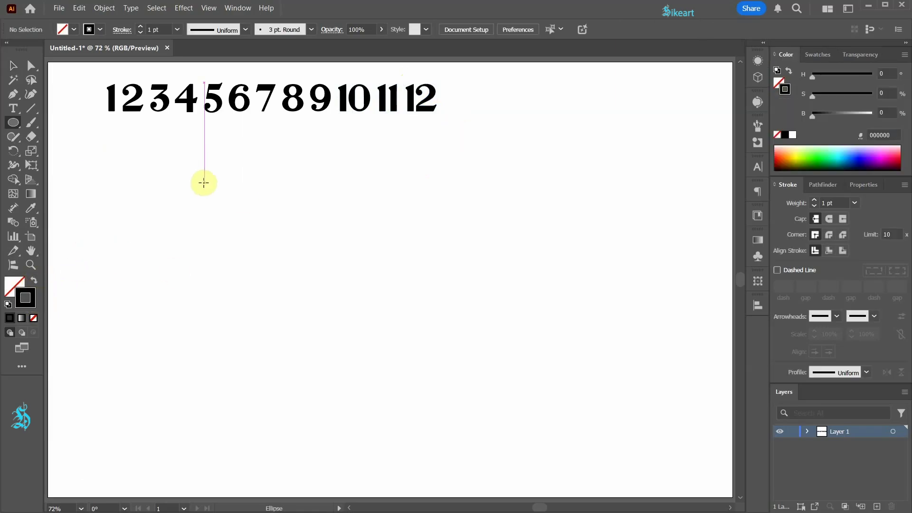
pyautogui.moveTo(204, 181); pyautogui.dragTo(451, 394)
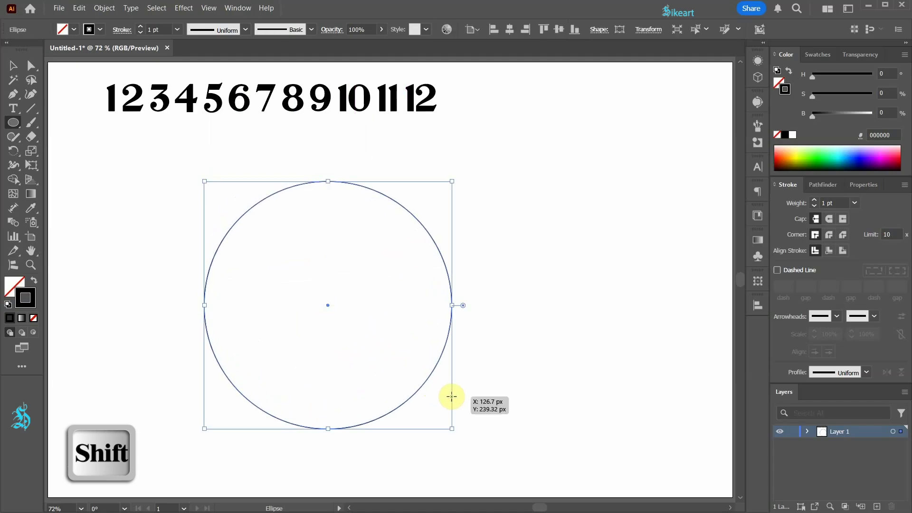
# - Centre the circle horizontally and vertically on the artboard
pyautogui.click(758, 305)
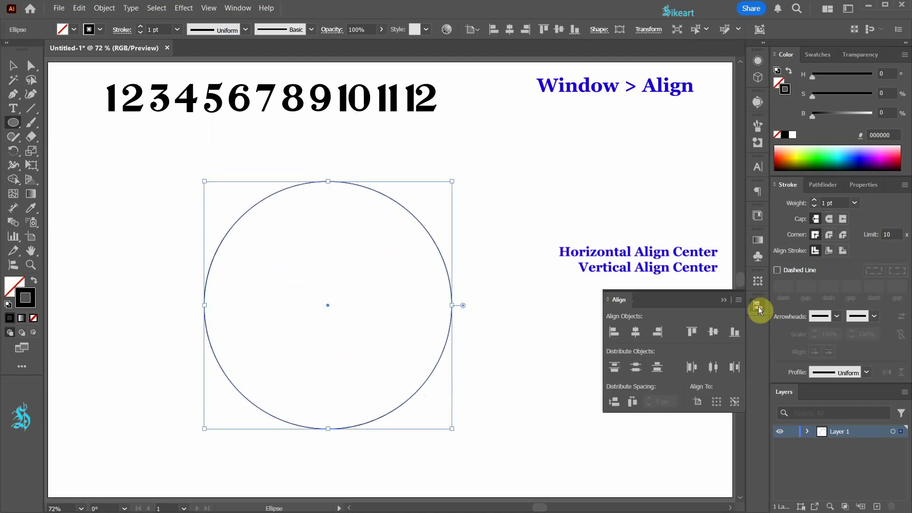
pyautogui.click(715, 331)
pyautogui.click(635, 332)
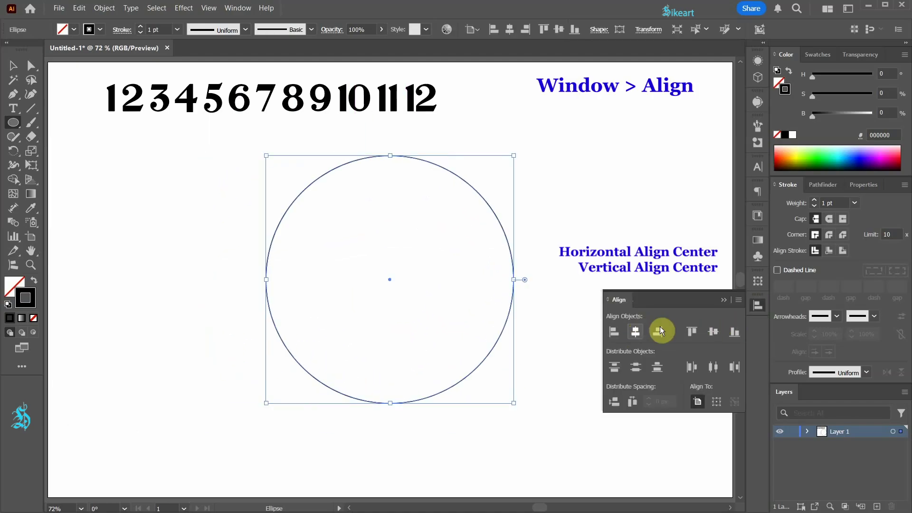
# - Attach all the numbers from 1 to 12 to the circle with the Objects on Path tool
pyautogui.press('v')
pyautogui.moveTo(85, 72); pyautogui.dragTo(467, 116)
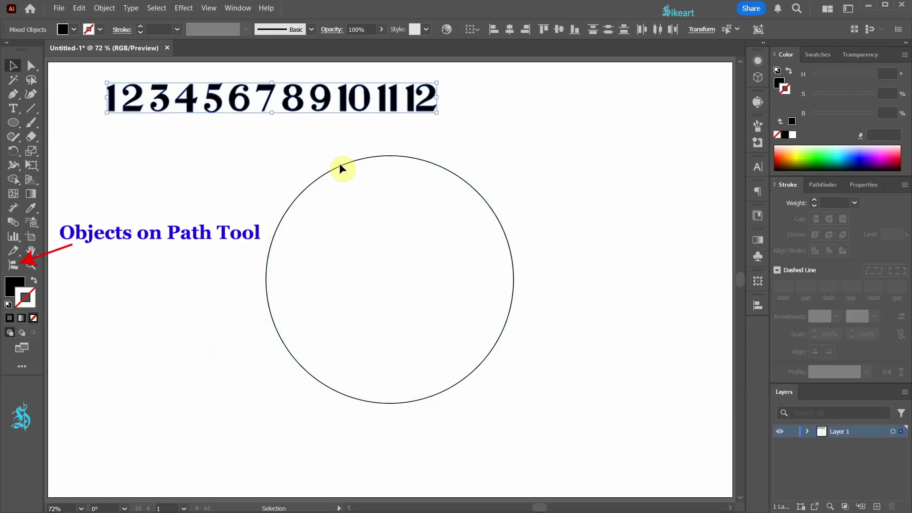
pyautogui.click(13, 266)
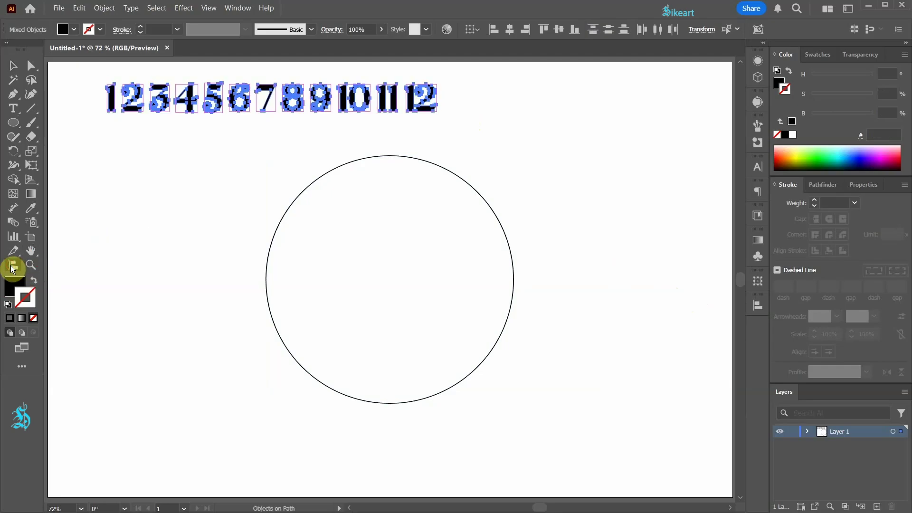
pyautogui.click(308, 189)
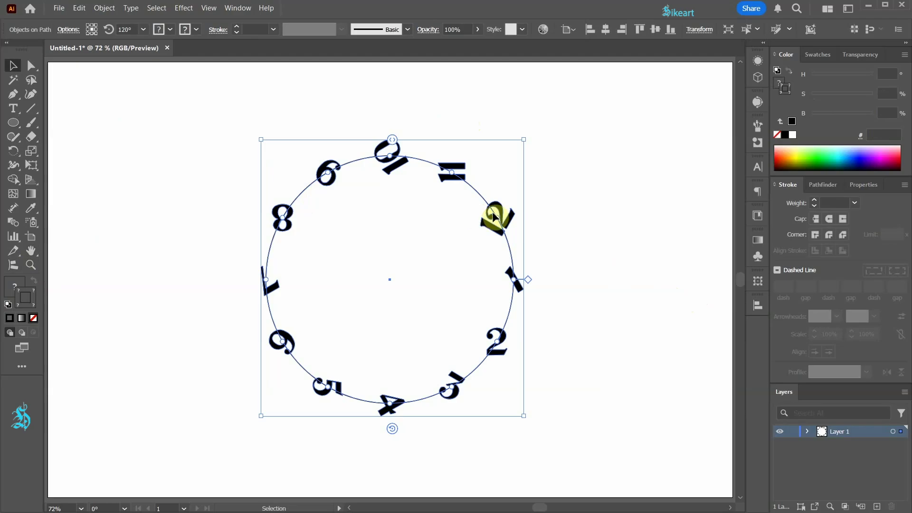
# - Set the rotation of the numbers on the path to 0°
pyautogui.click(862, 185)
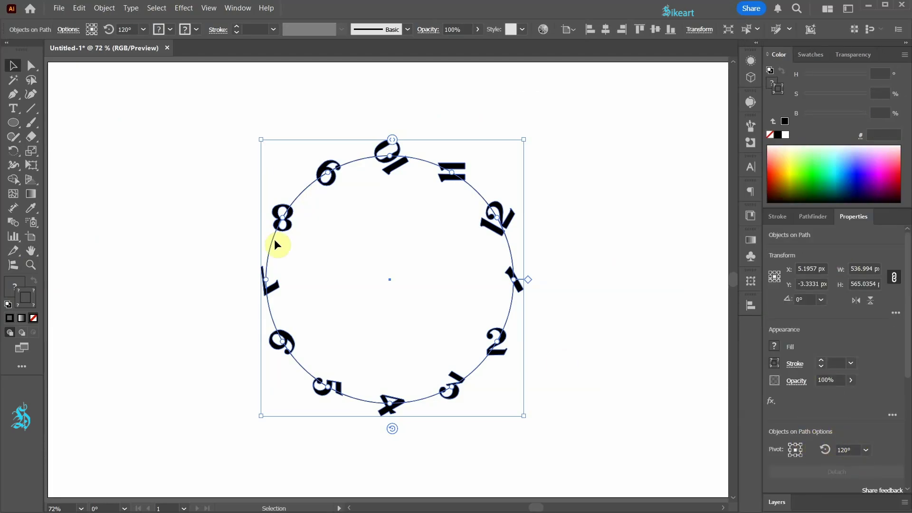
pyautogui.click(143, 29)
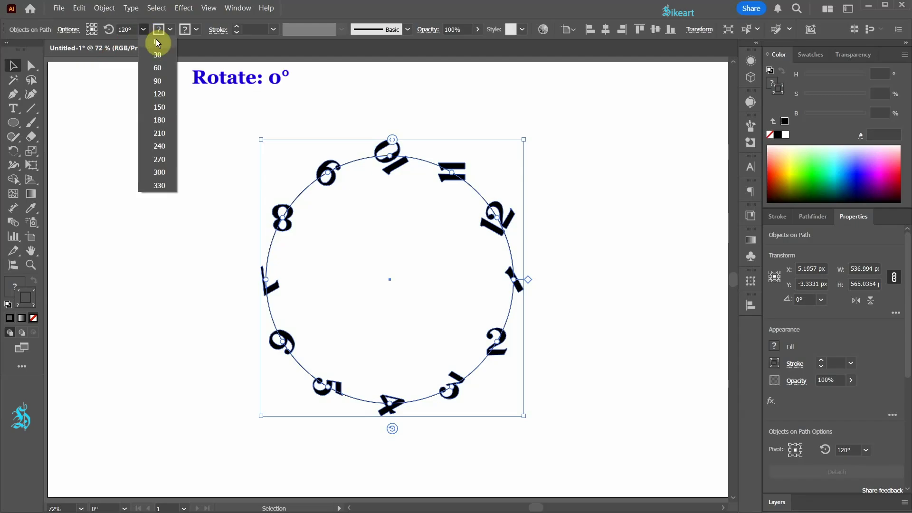
pyautogui.click(156, 41)
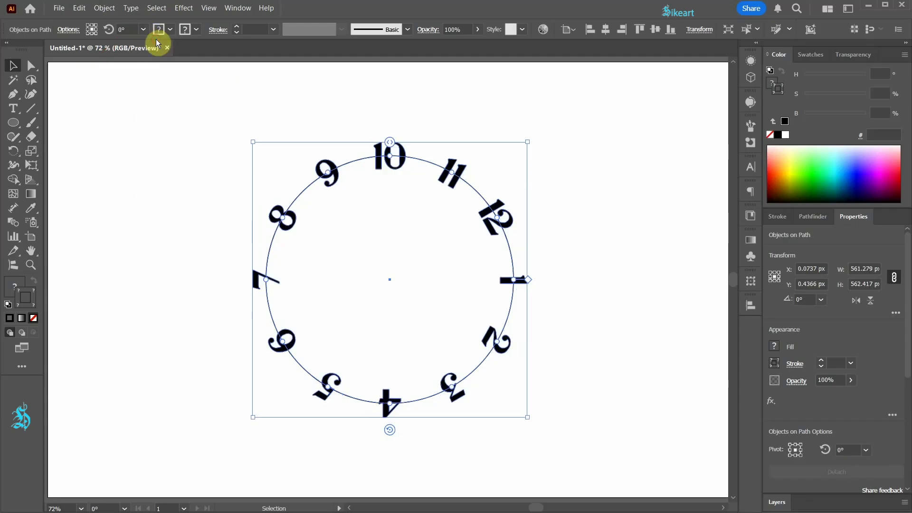
pyautogui.click(545, 109)
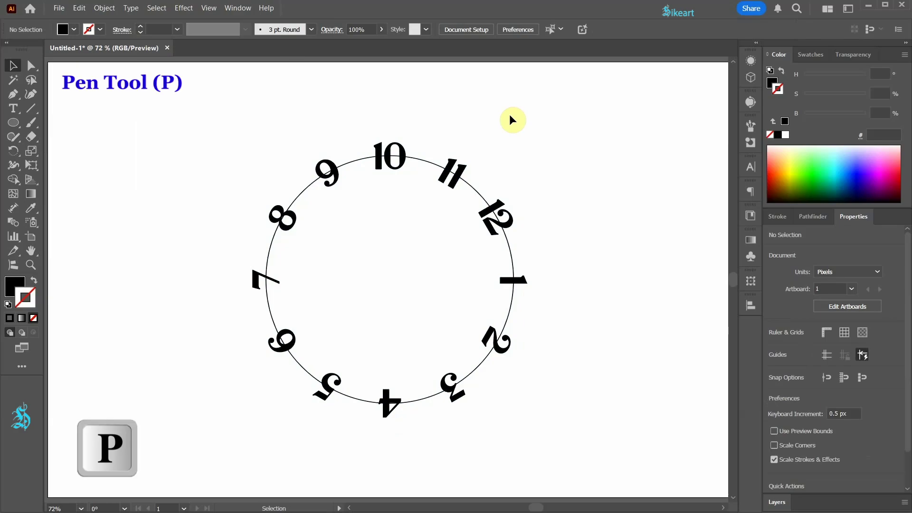
# - Draw a straight vertical 1 pt line without fill from the circle's centre to just above the circle using the Pen tool
pyautogui.press('p')
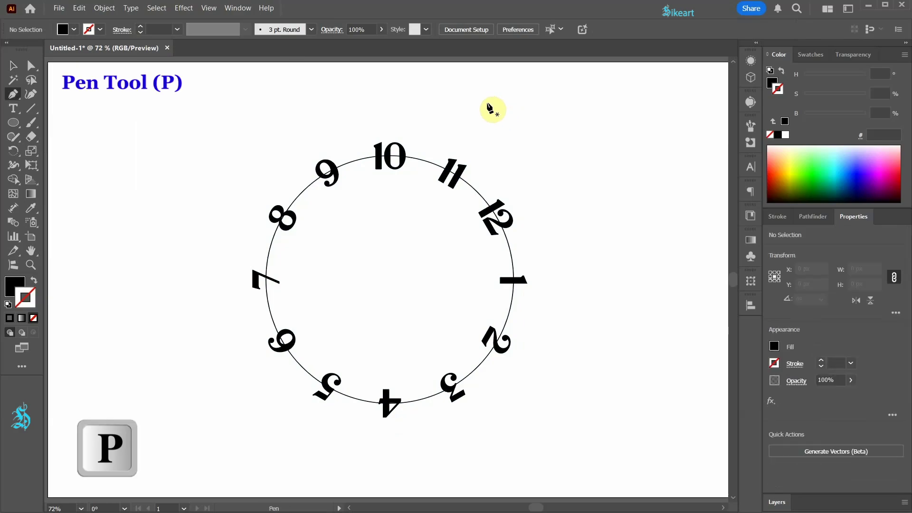
pyautogui.click(34, 282)
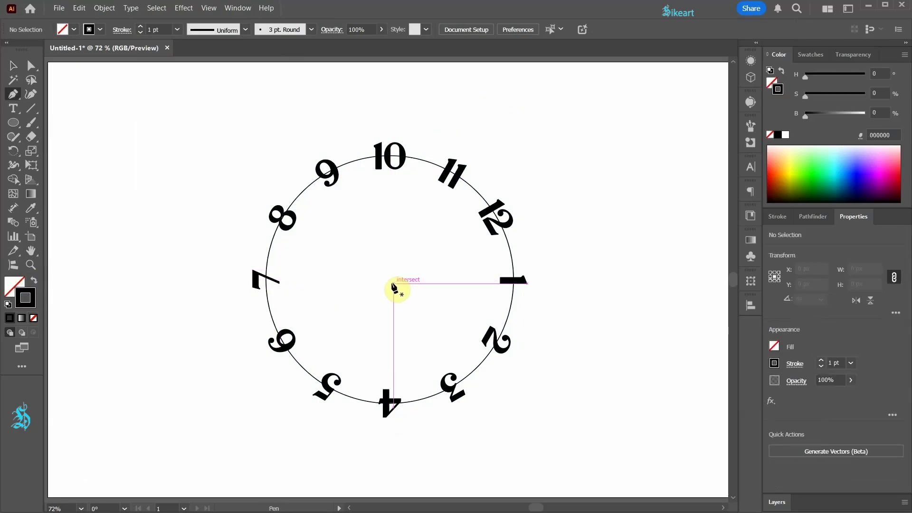
pyautogui.click(390, 280)
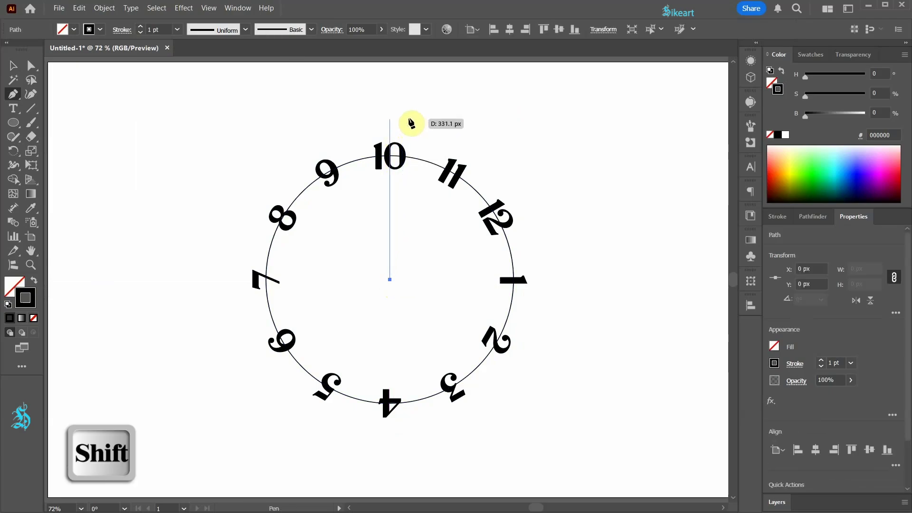
pyautogui.click(390, 128)
pyautogui.press('v')
pyautogui.click(484, 144)
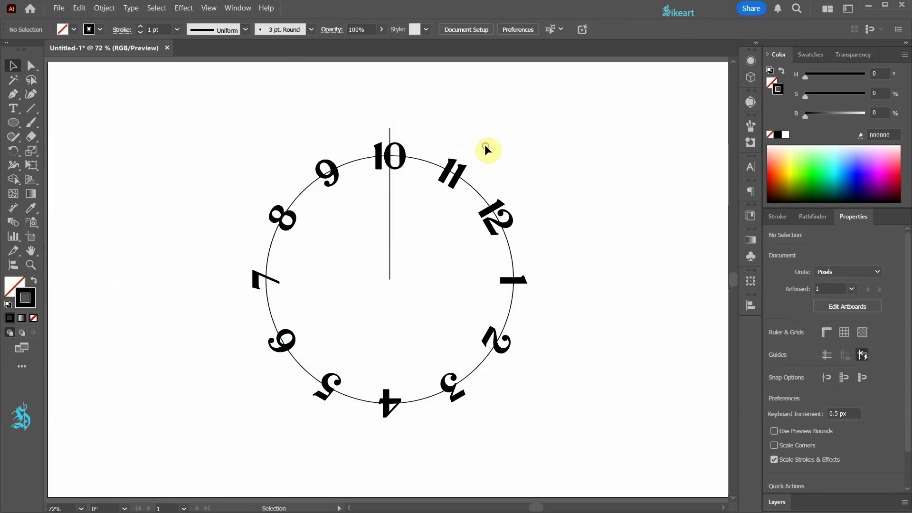
# - Slide the numbers around the circle until 12 lines up with the vertical line, and set their pivot to bottom centre
pyautogui.click(511, 221)
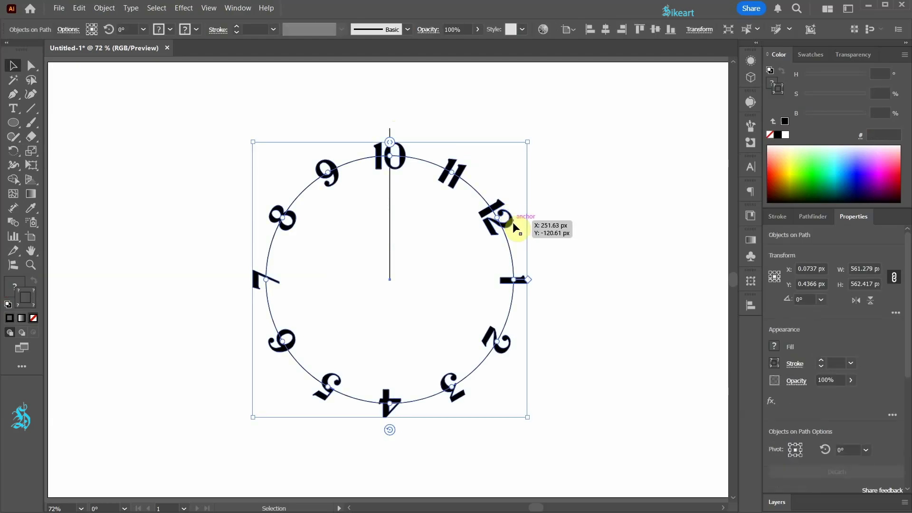
pyautogui.moveTo(529, 278); pyautogui.dragTo(471, 138)
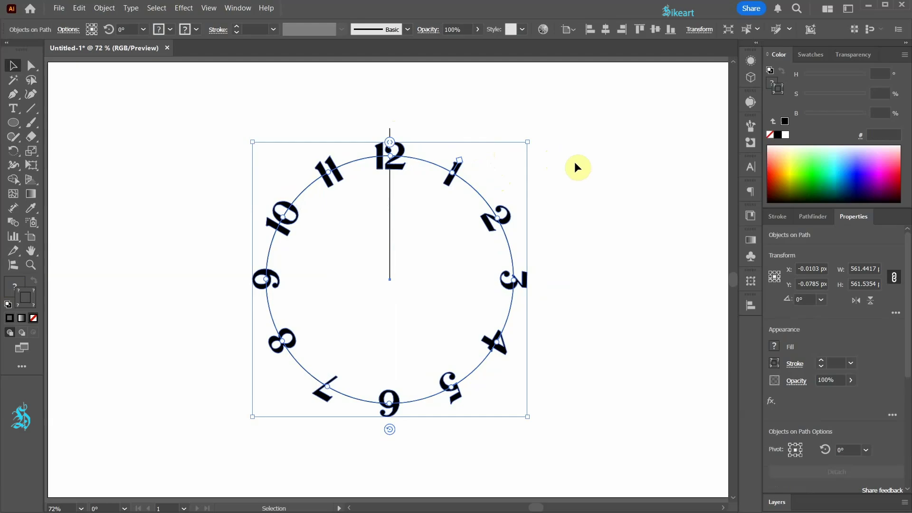
pyautogui.click(797, 449)
pyautogui.click(796, 454)
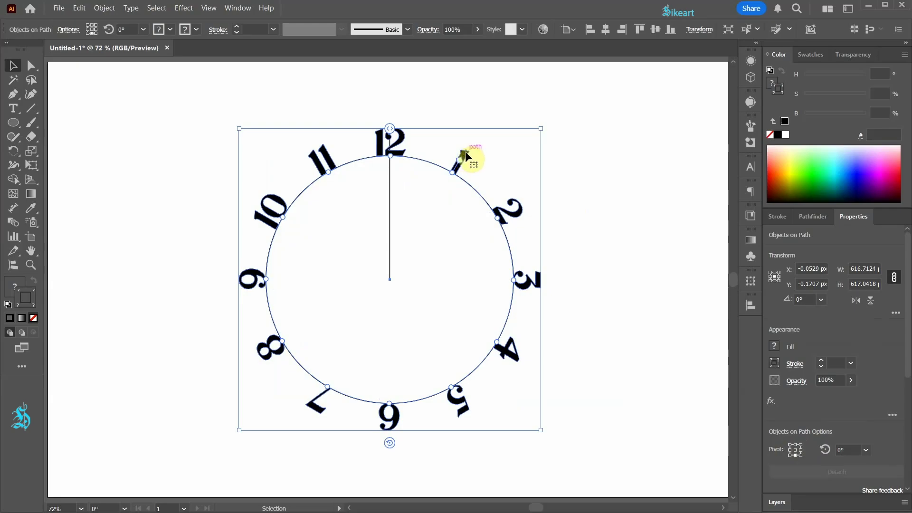
# - Expand the objects on path into a regular group
pyautogui.click(104, 8)
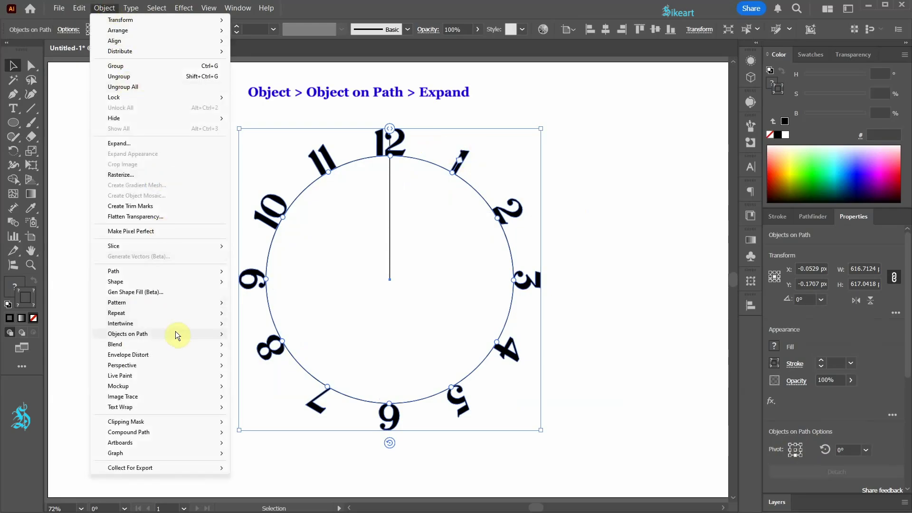
pyautogui.moveTo(175, 333)
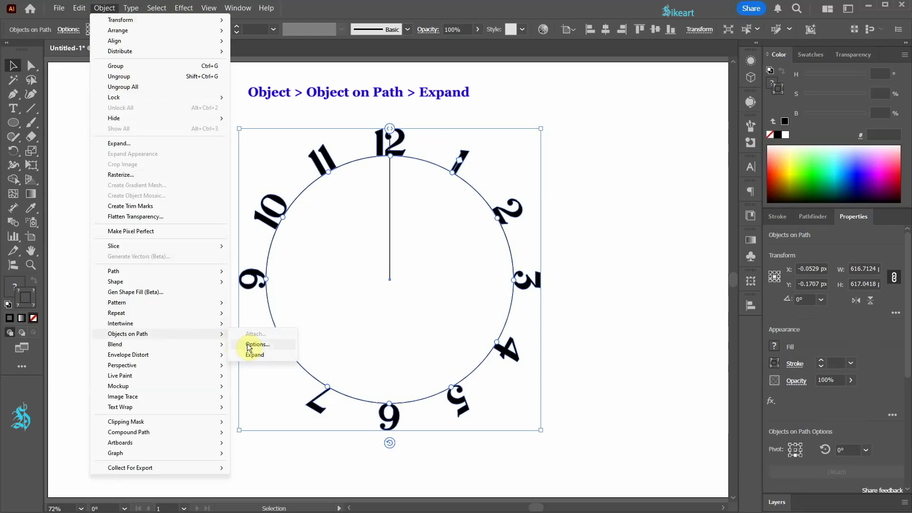
pyautogui.click(260, 356)
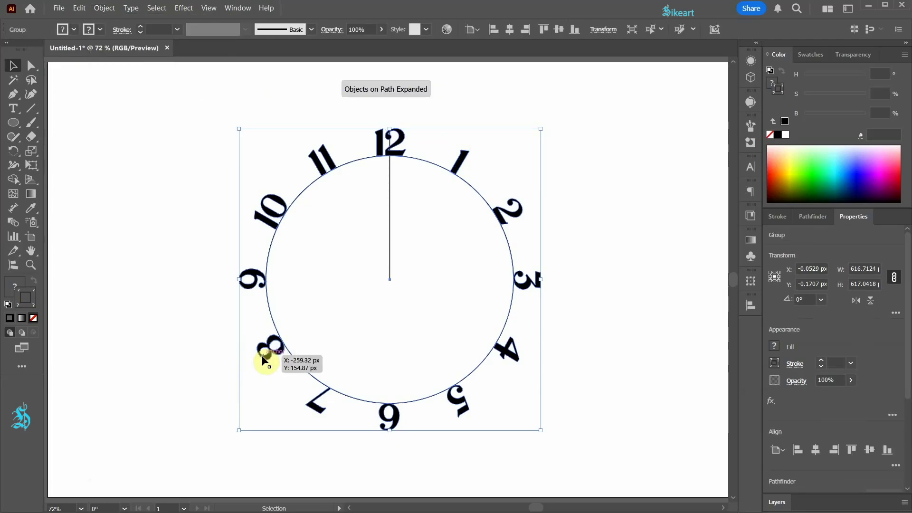
# - Isolate the clock group and set the rotation of the number 1 to 0°
pyautogui.doubleClick(467, 168)
pyautogui.doubleClick(463, 157)
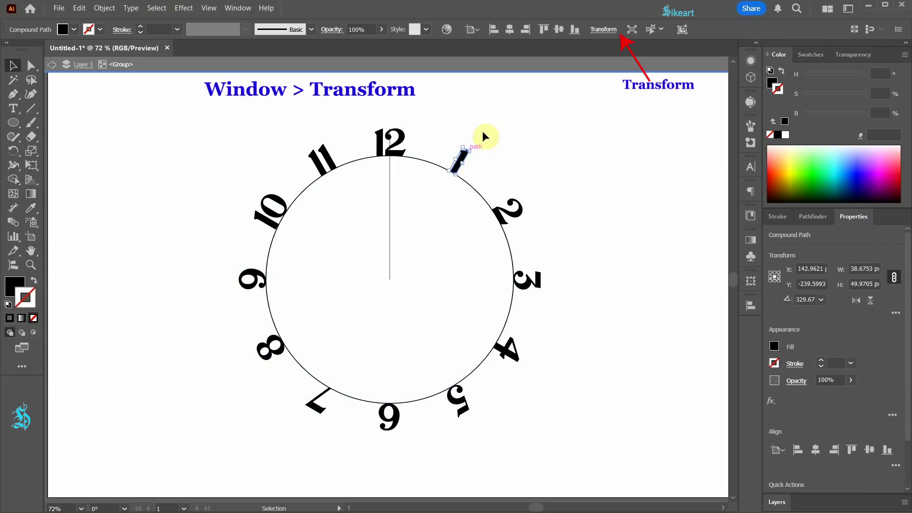
pyautogui.click(607, 31)
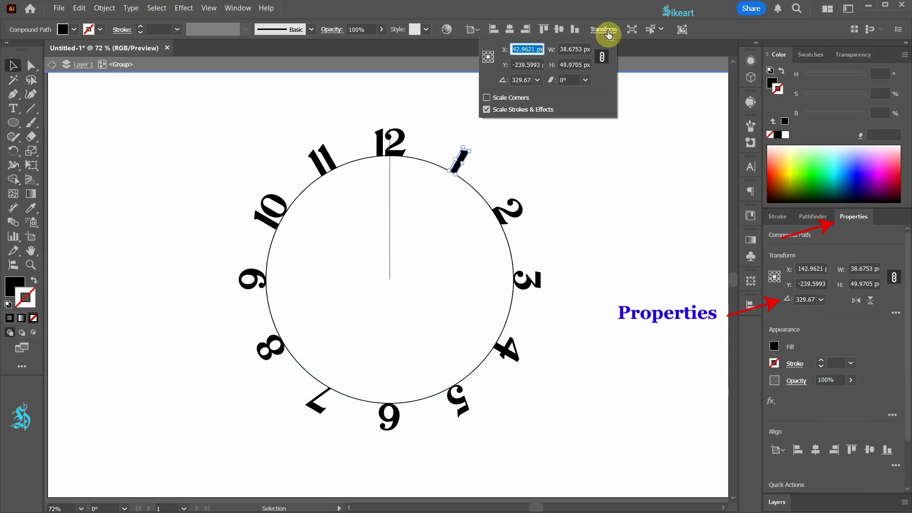
pyautogui.click(538, 79)
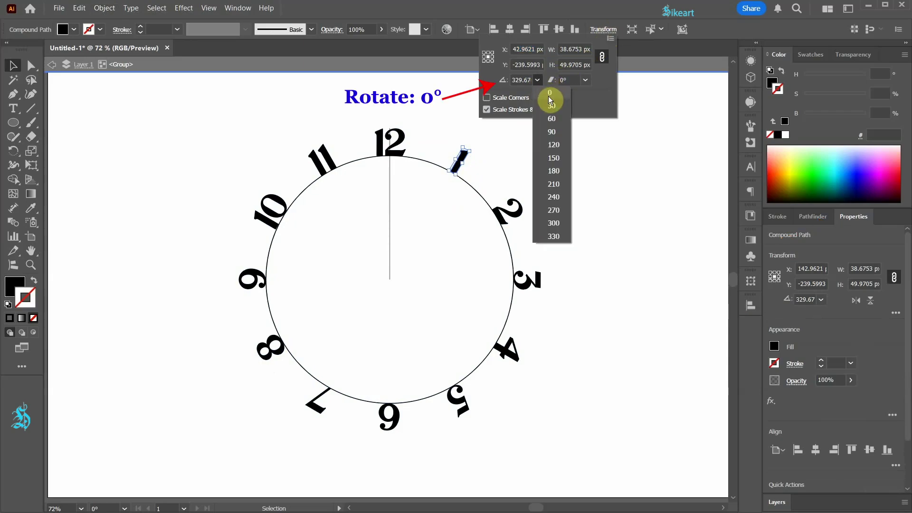
pyautogui.click(550, 92)
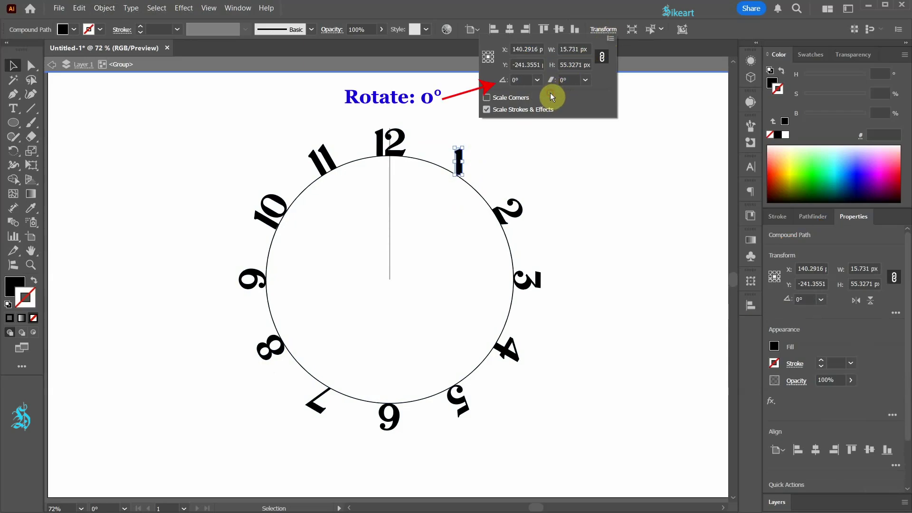
# - Set the rotation of the numbers 2 and 3 to 0°
pyautogui.click(521, 215)
pyautogui.click(603, 30)
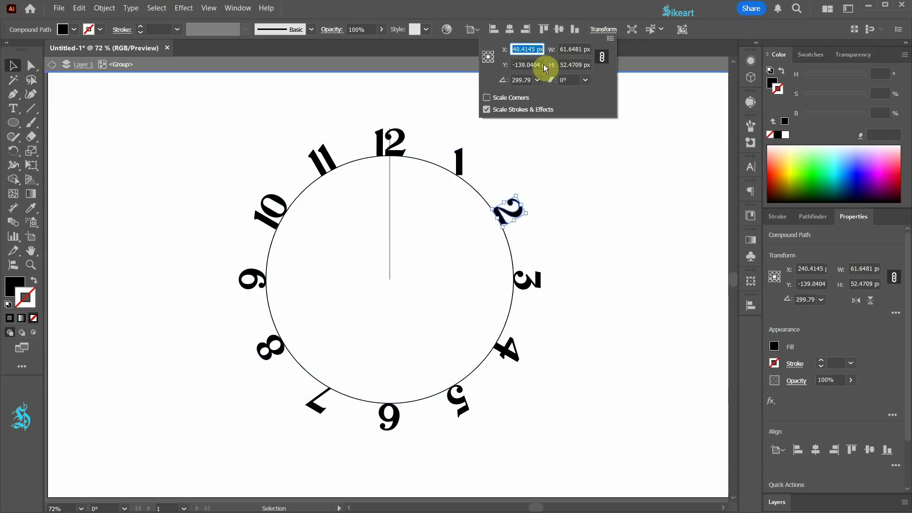
pyautogui.click(538, 79)
pyautogui.click(550, 93)
pyautogui.click(532, 274)
pyautogui.click(603, 29)
pyautogui.click(538, 80)
pyautogui.click(549, 93)
# - Set the rotation of the remaining tilted numbers, 4 to 11, to 0° and leave the group's isolation
pyautogui.click(507, 349)
pyautogui.click(603, 29)
pyautogui.click(537, 79)
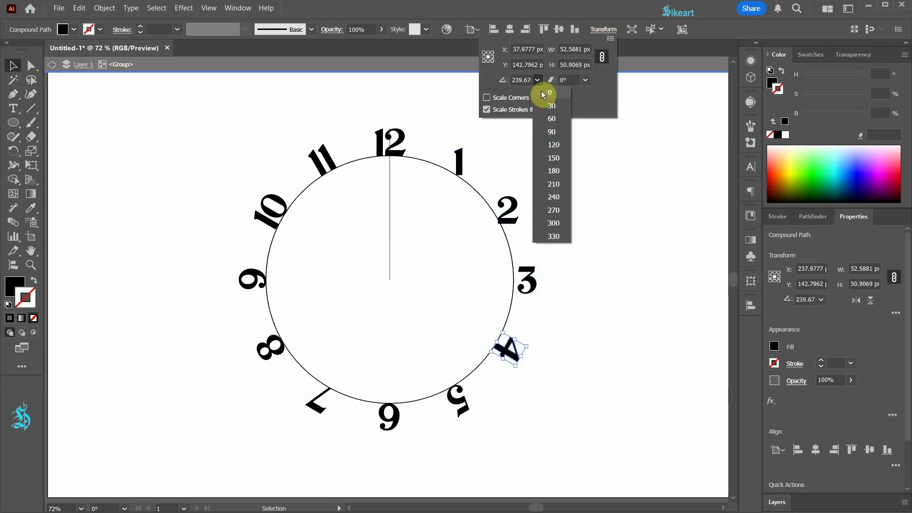
pyautogui.click(549, 93)
pyautogui.click(603, 29)
pyautogui.click(538, 80)
pyautogui.click(549, 94)
pyautogui.doubleClick(565, 186)
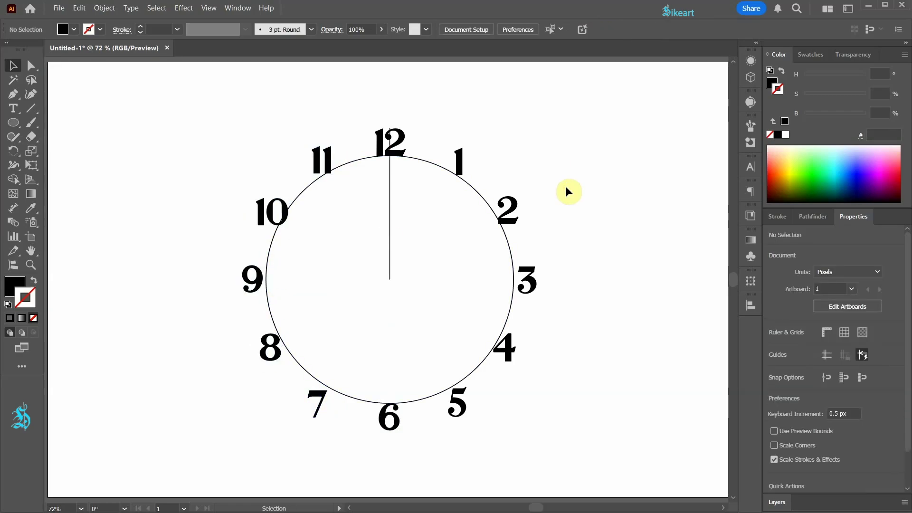
# - Ungroup the circle, line and numbers, and deselect everything
pyautogui.click(477, 189)
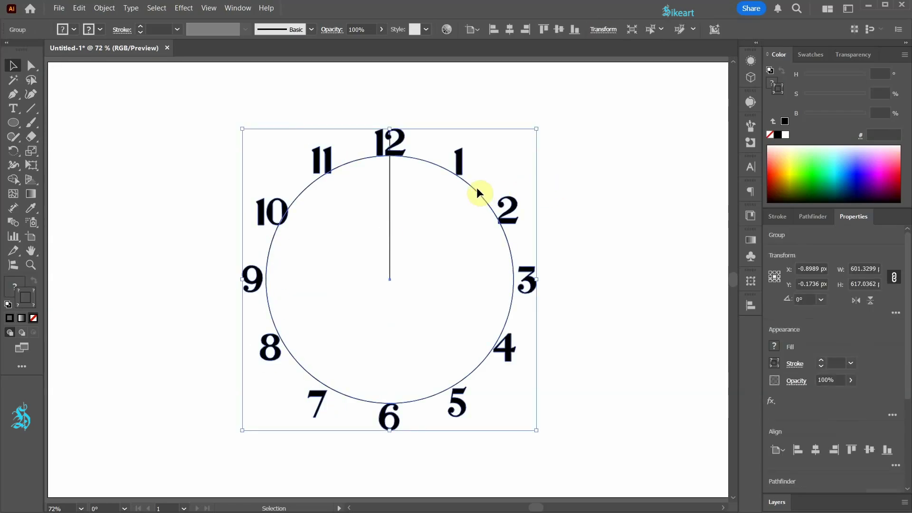
pyautogui.rightClick(477, 190)
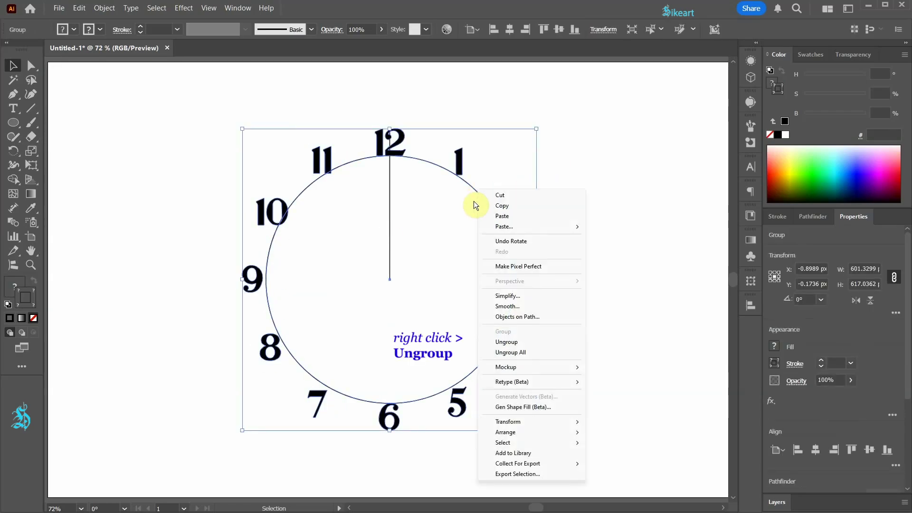
pyautogui.click(508, 342)
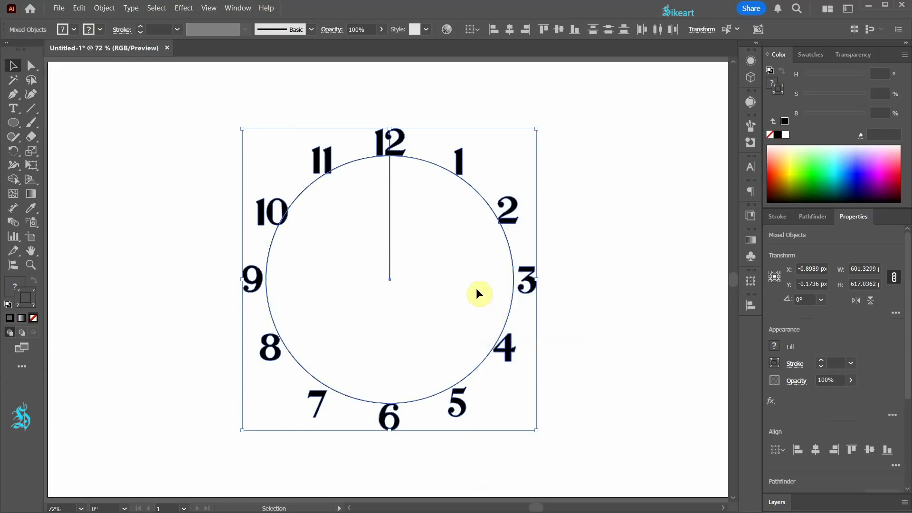
pyautogui.click(539, 161)
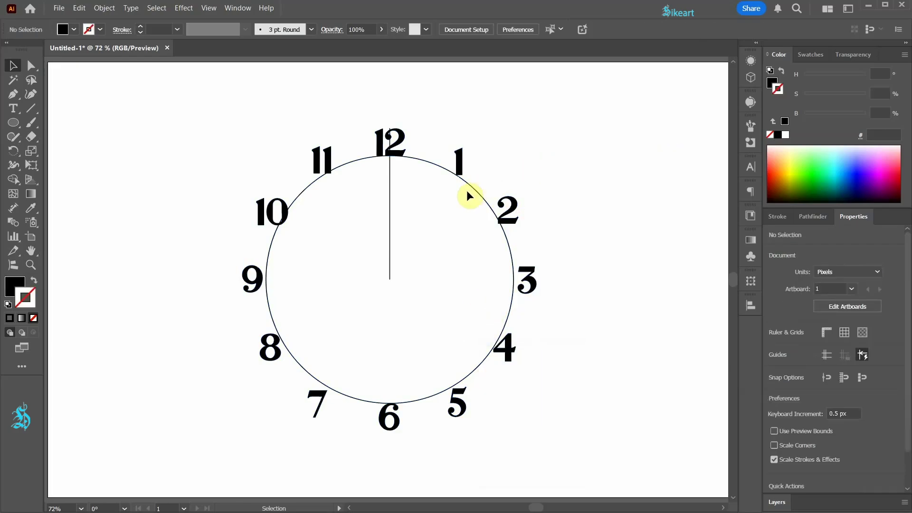
# - Scale the circle down proportionally around its centre to about 472 px in diameter
pyautogui.click(471, 188)
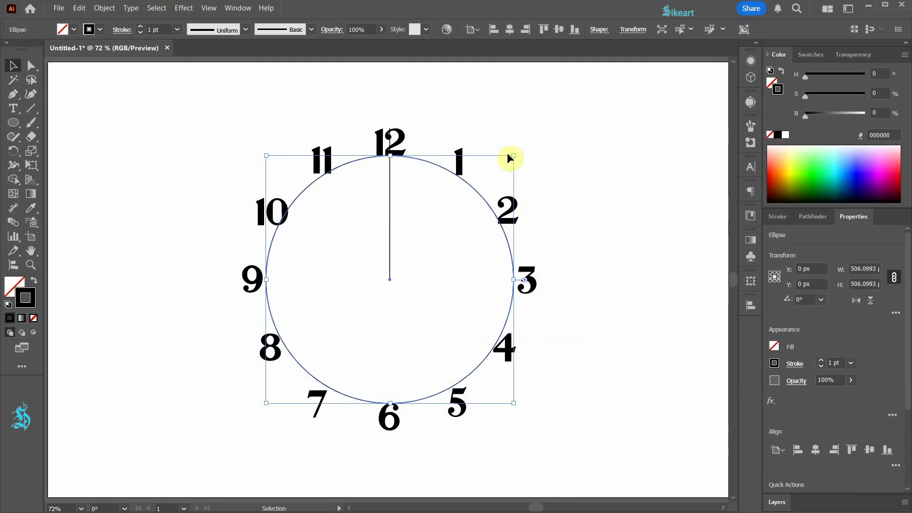
pyautogui.moveTo(513, 155); pyautogui.dragTo(514, 166)
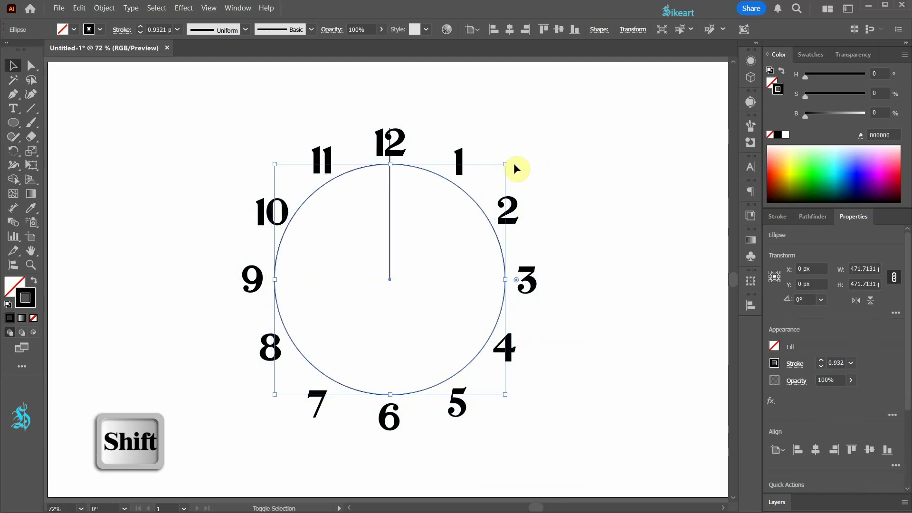
pyautogui.click(577, 156)
# - Move the vertical line's upper anchor point straight down onto the top of the circle
pyautogui.press('a')
pyautogui.click(390, 162)
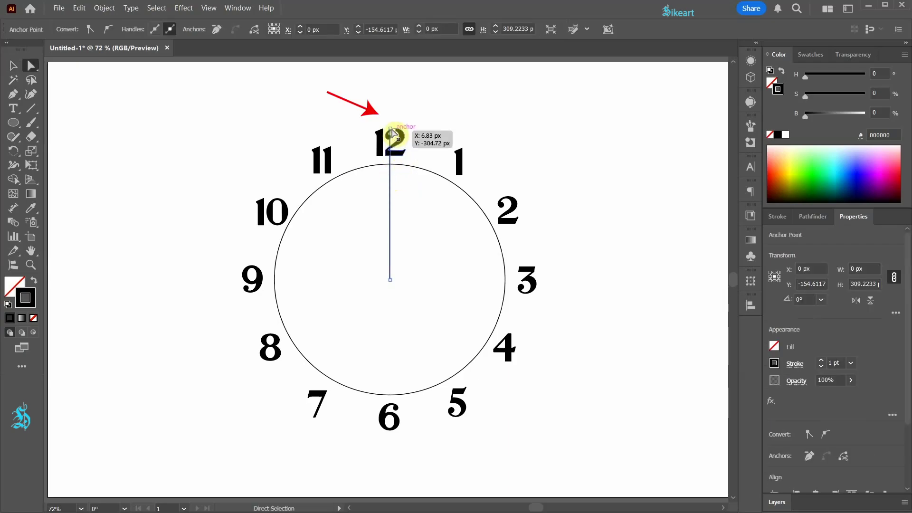
pyautogui.scroll(3, 394, 135)
pyautogui.moveTo(381, 116); pyautogui.dragTo(377, 213)
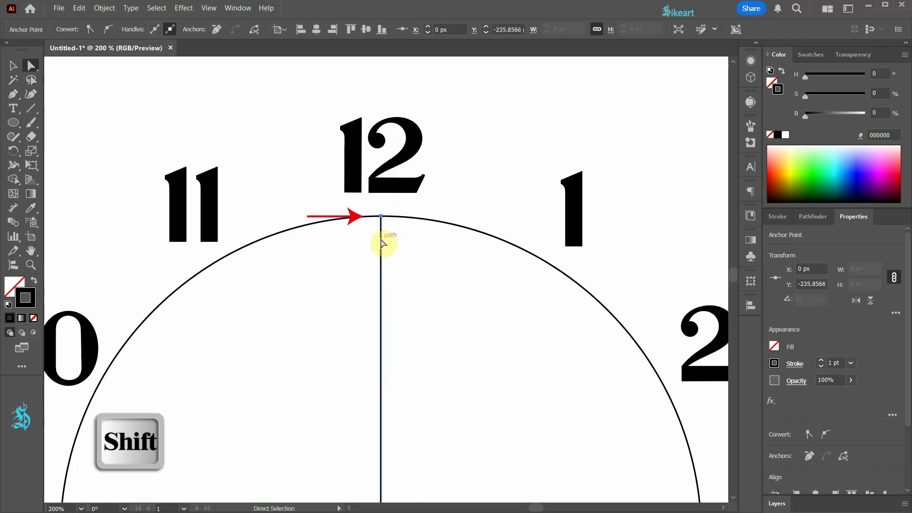
# - Cut the vertical line with the Scissors tool about 53 px below the top of the circle
pyautogui.press('c')
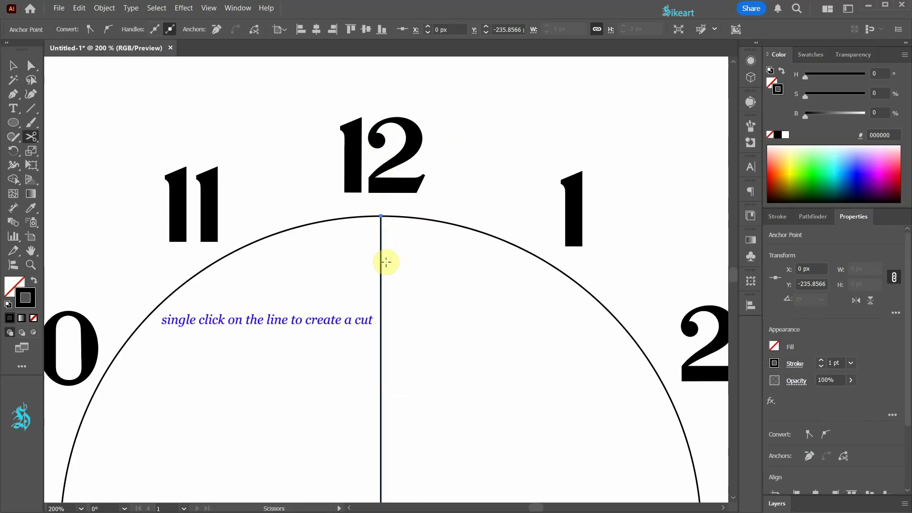
pyautogui.click(380, 287)
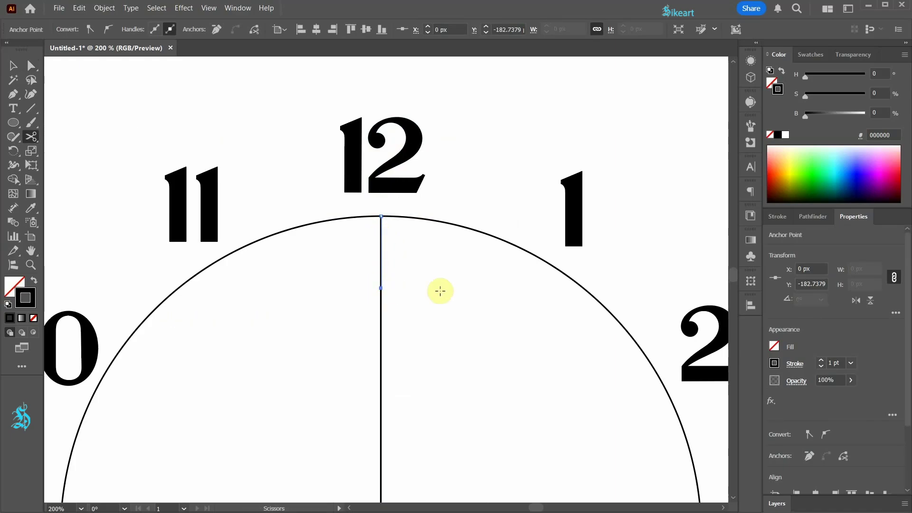
pyautogui.press('v')
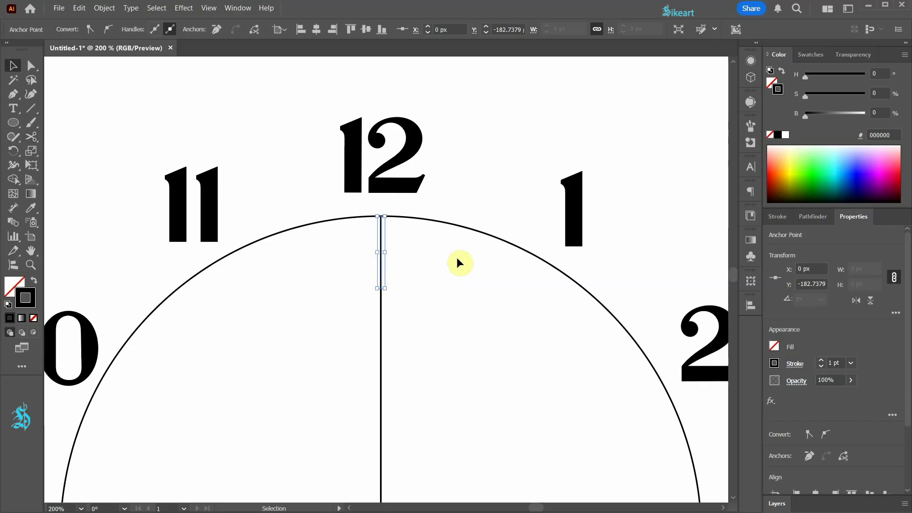
# - Set the stroke weight of the short cut segment at 12 o'clock to 9 pt
pyautogui.click(782, 216)
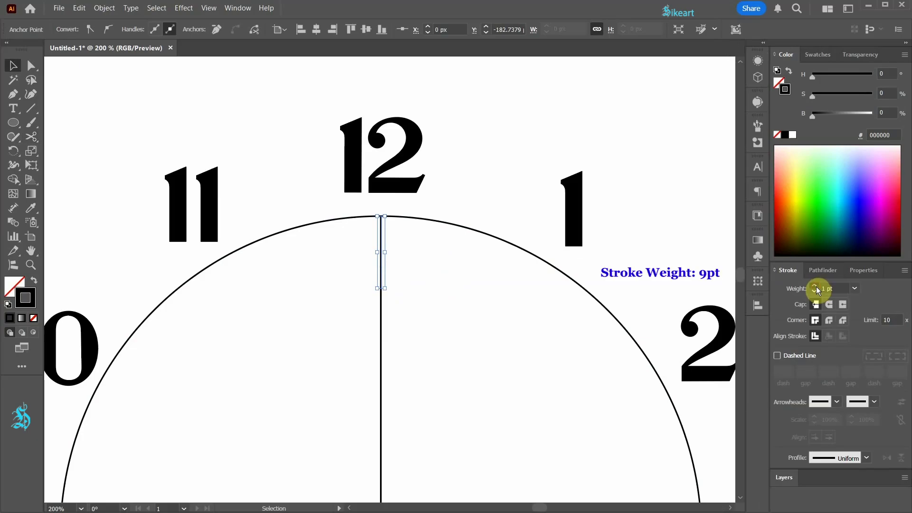
pyautogui.click(815, 286)
pyautogui.click(815, 286)
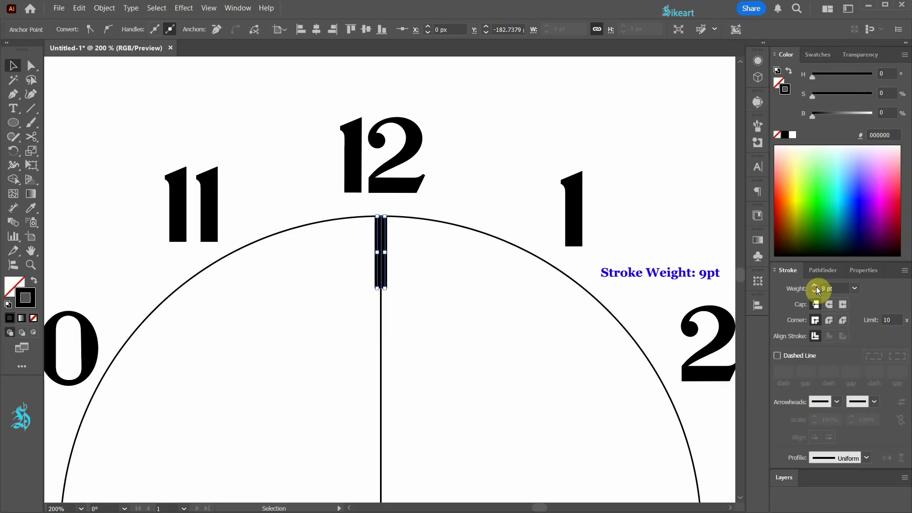
pyautogui.scroll(-2, 403, 252)
pyautogui.scroll(-4, 397, 216)
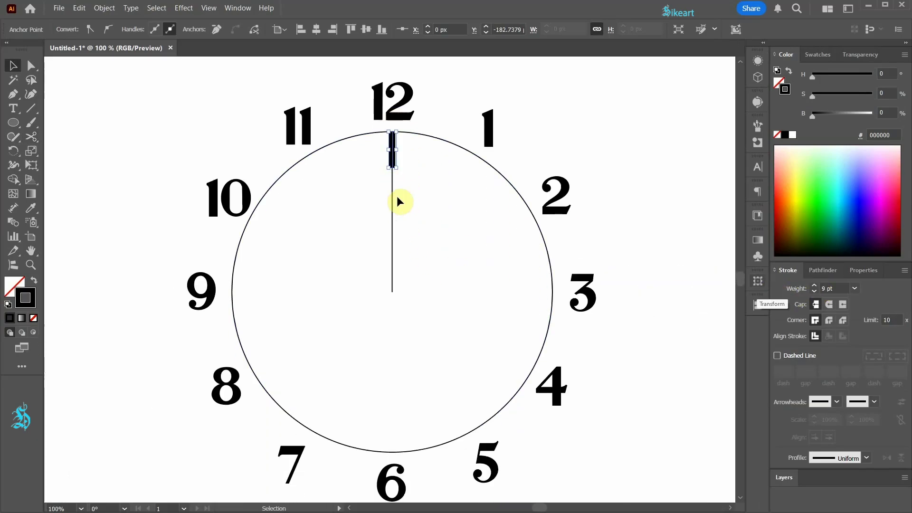
pyautogui.click(520, 114)
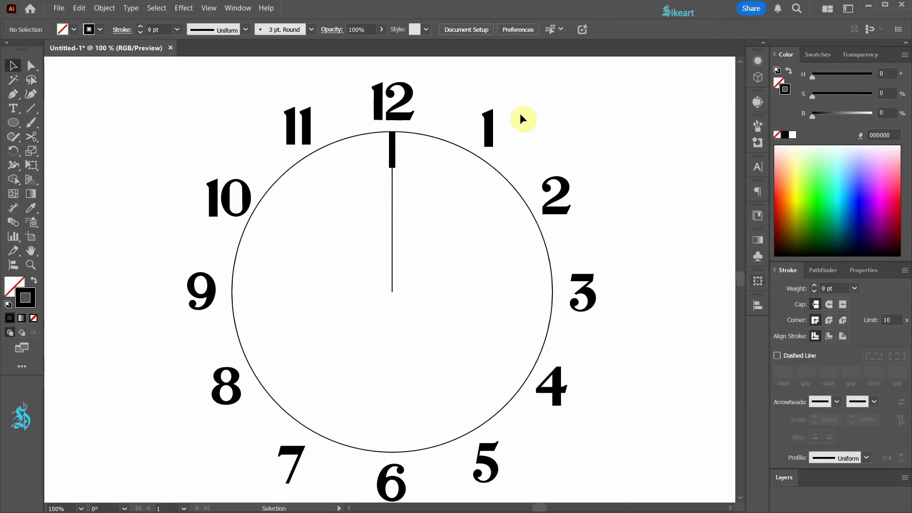
# - Make a copy of the 12 o'clock tick rotated by 360/12 (30°) around the circle's centre
pyautogui.click(392, 141)
pyautogui.press('r')
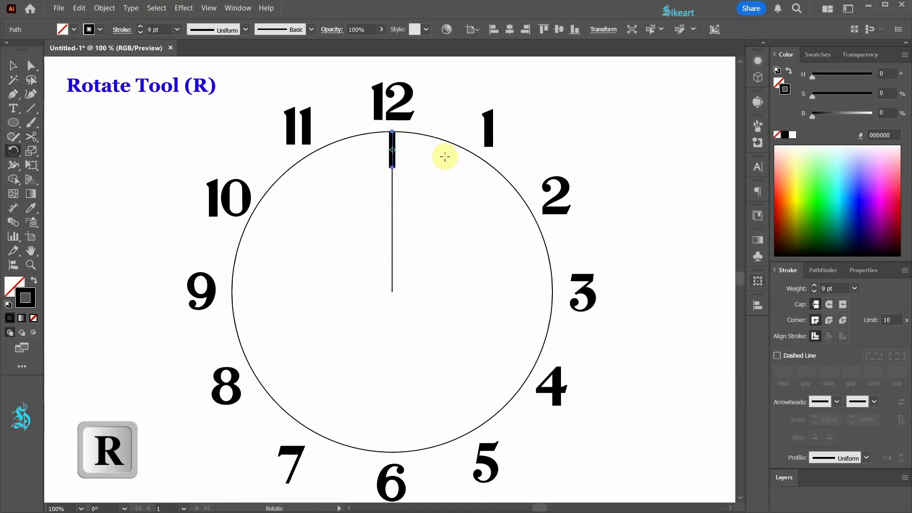
pyautogui.press('alt')
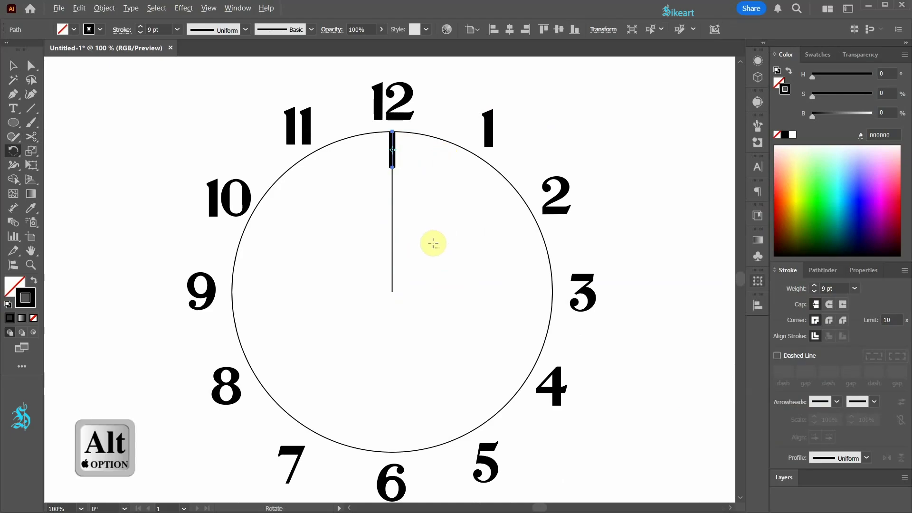
pyautogui.keyDown('alt'); pyautogui.click(391, 291); pyautogui.keyUp('alt')
pyautogui.write('360/12')
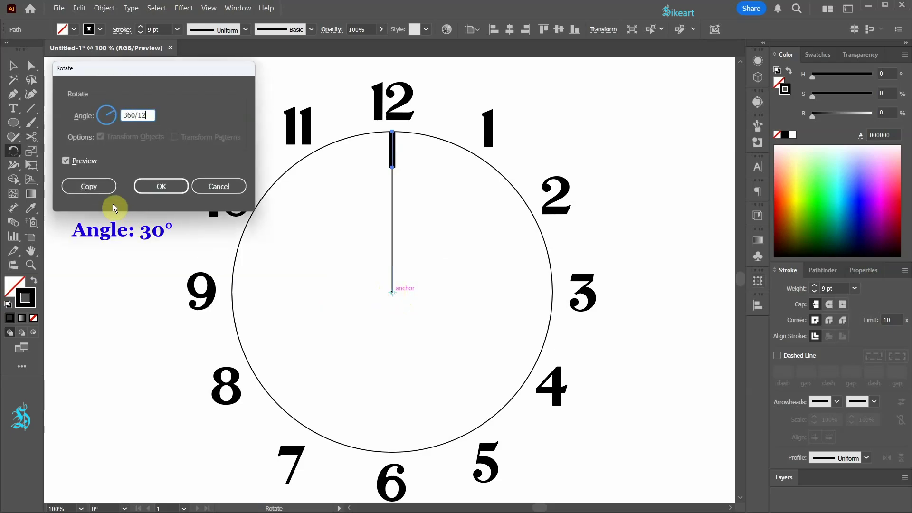
pyautogui.press('Tab')
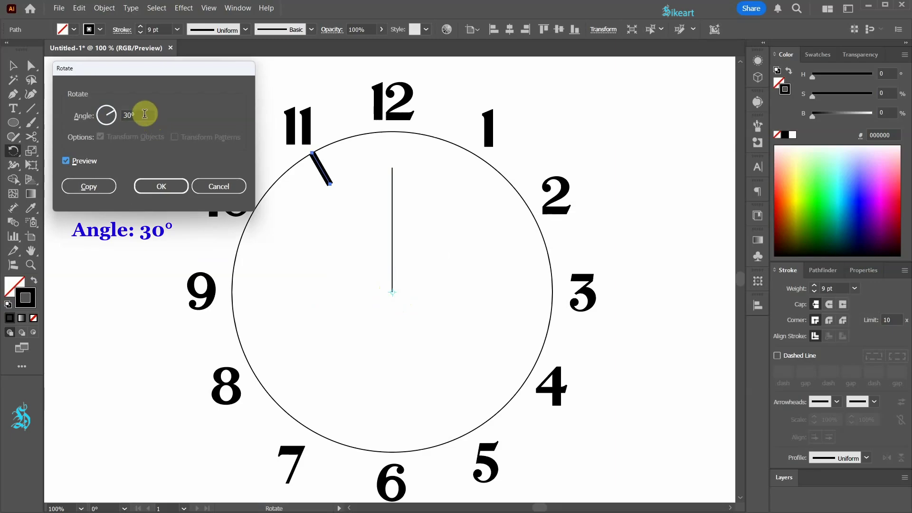
pyautogui.click(86, 185)
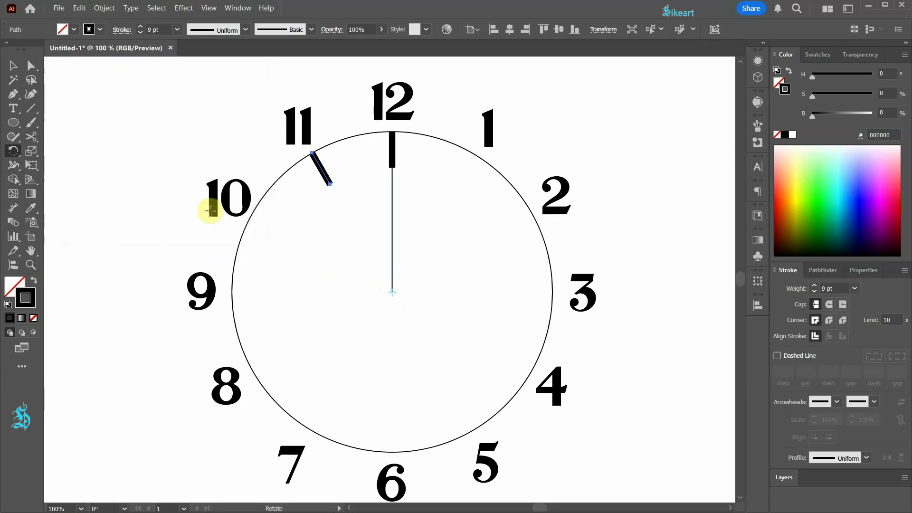
# - Repeat the rotated copy around the circle until every hour has a tick mark
pyautogui.hotkey('ctrl', 'd')
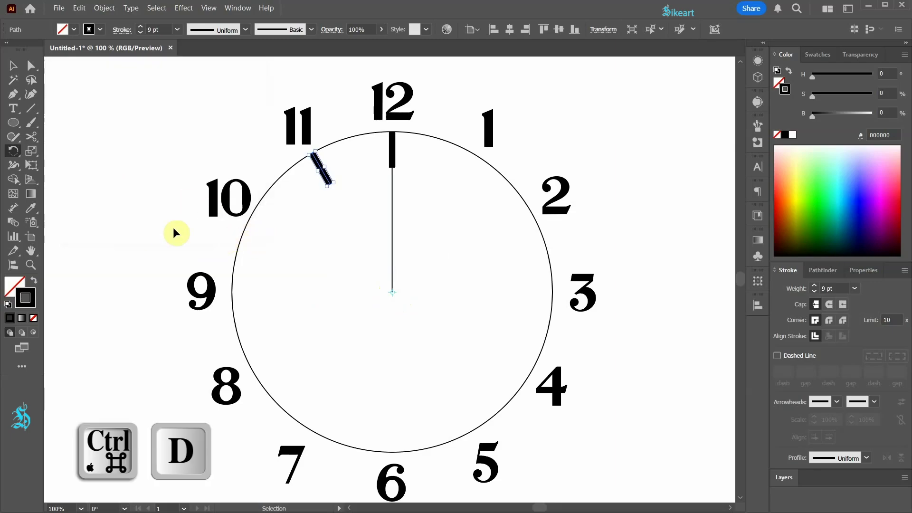
pyautogui.hotkey('ctrl', 'd')
pyautogui.hotkey('ctrl', 'd')
pyautogui.hotkey('ctrl', 'd')
pyautogui.hotkey('ctrl', 'd')
pyautogui.hotkey('ctrl', 'd')
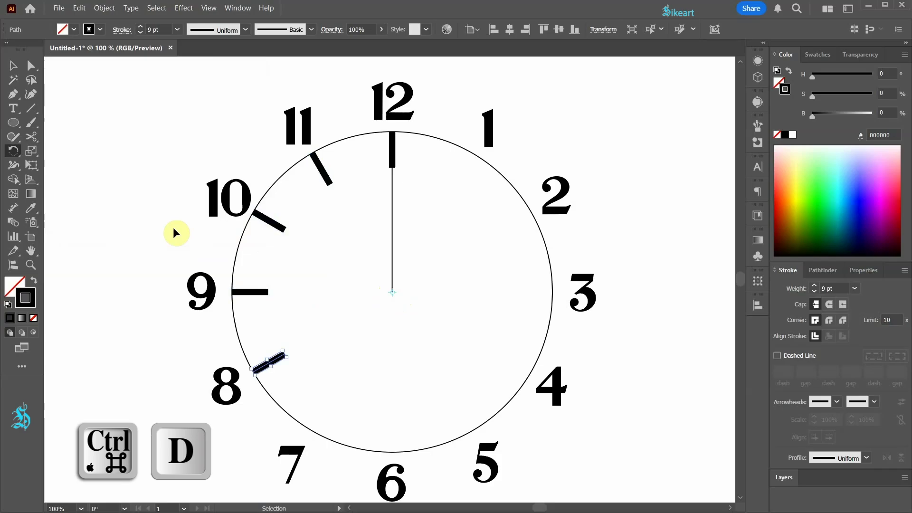
pyautogui.hotkey('ctrl', 'd')
pyautogui.hotkey('ctrl', 'd')
pyautogui.hotkey('ctrl', 'd')
pyautogui.hotkey('ctrl', 'd')
pyautogui.hotkey('ctrl', 'd')
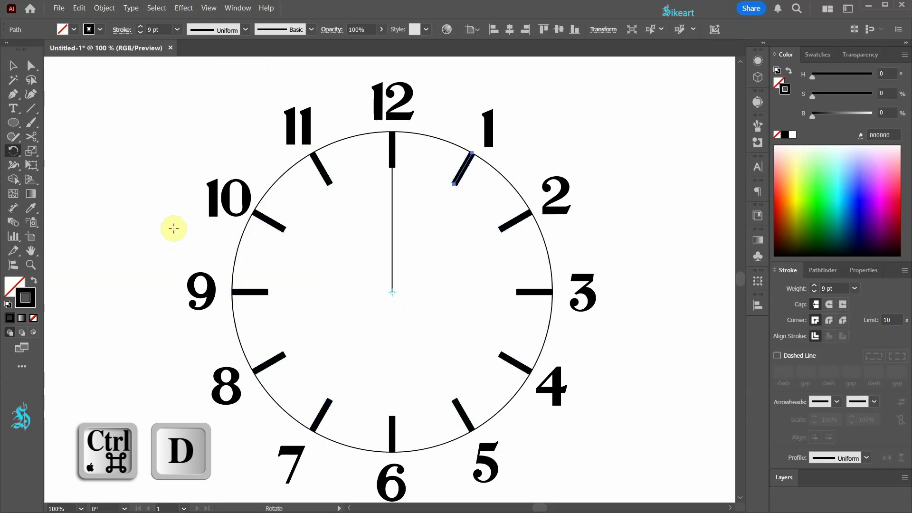
# - Copy the 12 o'clock tick, paste it in front in the same place, and colour its stroke orange (FF6710)
pyautogui.press('v')
pyautogui.click(411, 207)
pyautogui.scroll(3, 392, 152)
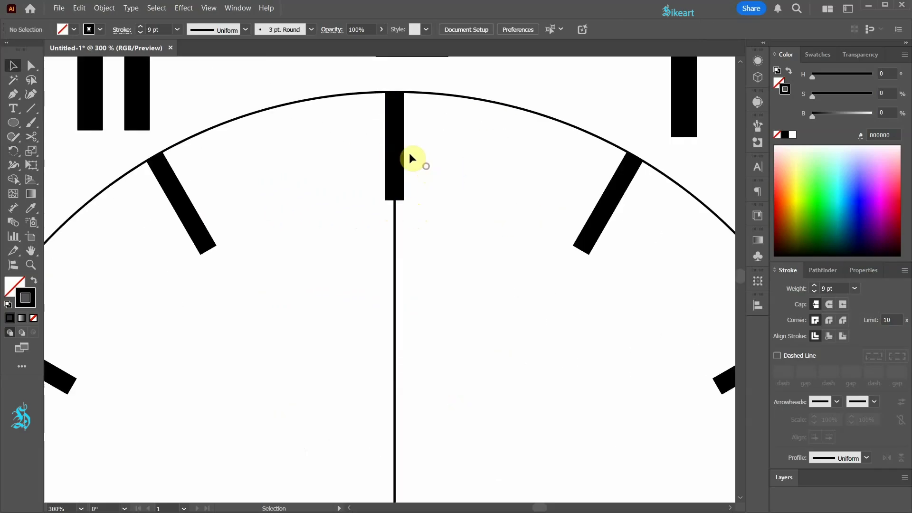
pyautogui.click(392, 131)
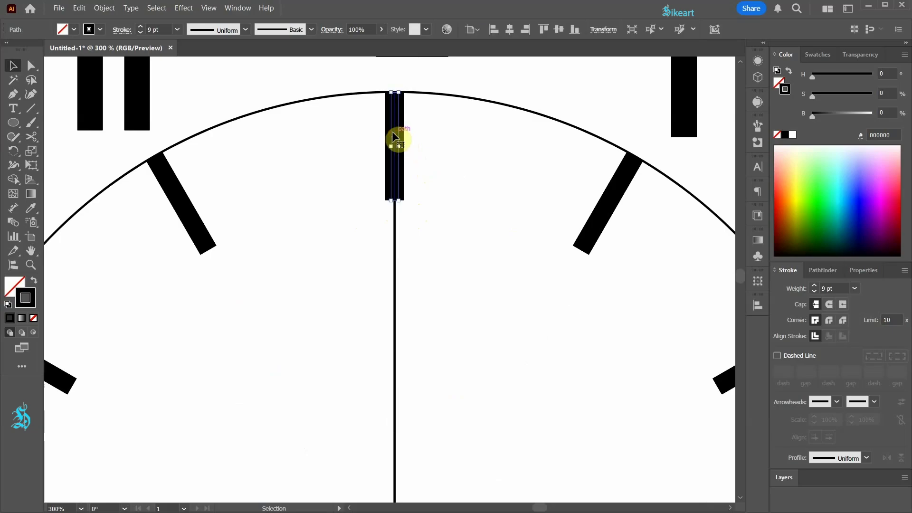
pyautogui.hotkey('ctrl', 'c')
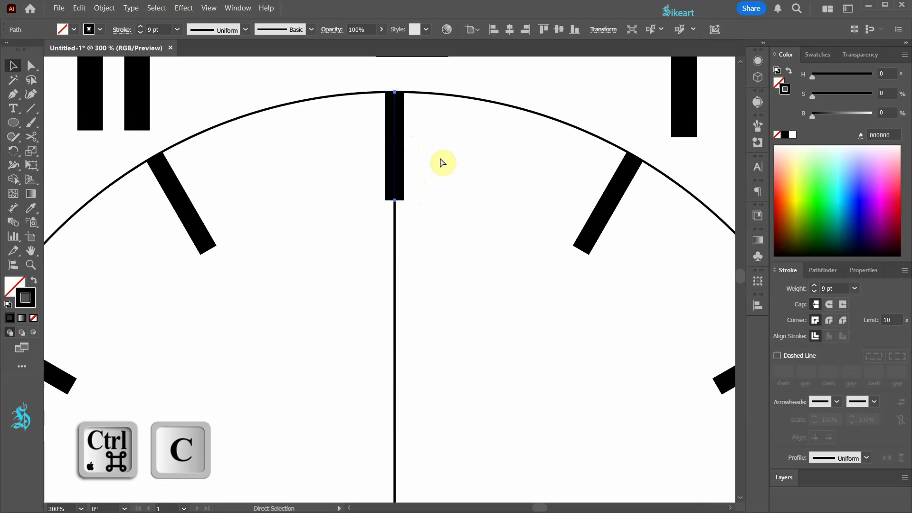
pyautogui.hotkey('ctrl', 'f')
pyautogui.press('v')
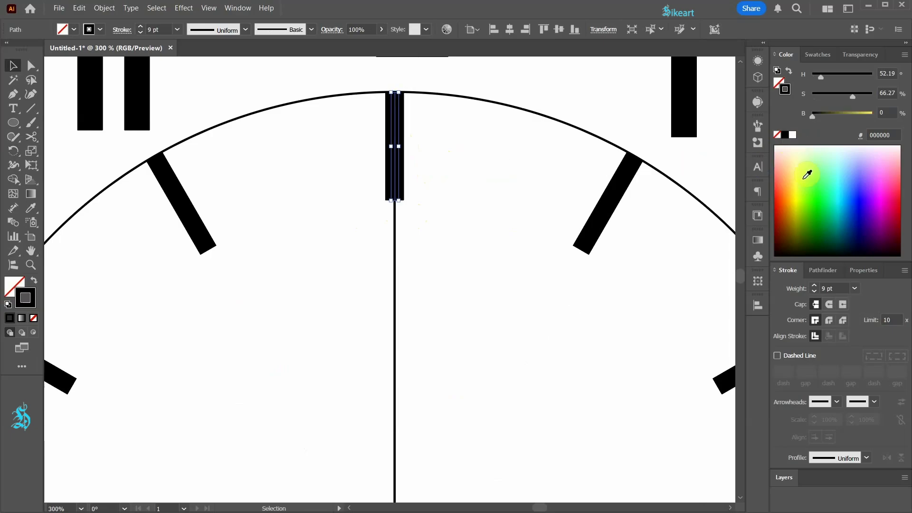
pyautogui.click(786, 192)
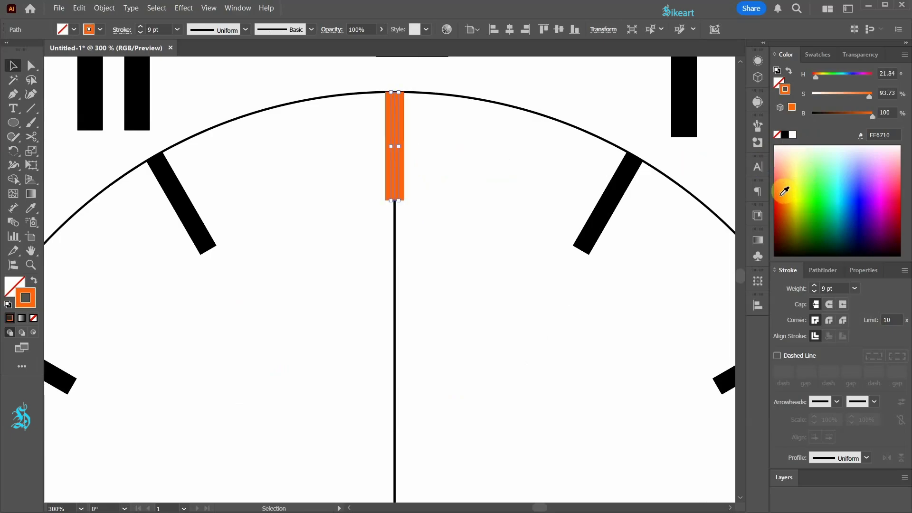
# - Set the stroke weight of the orange tick at 12 o'clock to 2 pt
pyautogui.click(813, 292)
pyautogui.click(813, 292)
pyautogui.click(813, 292)
pyautogui.click(813, 292)
pyautogui.click(813, 292)
pyautogui.click(813, 292)
pyautogui.click(813, 292)
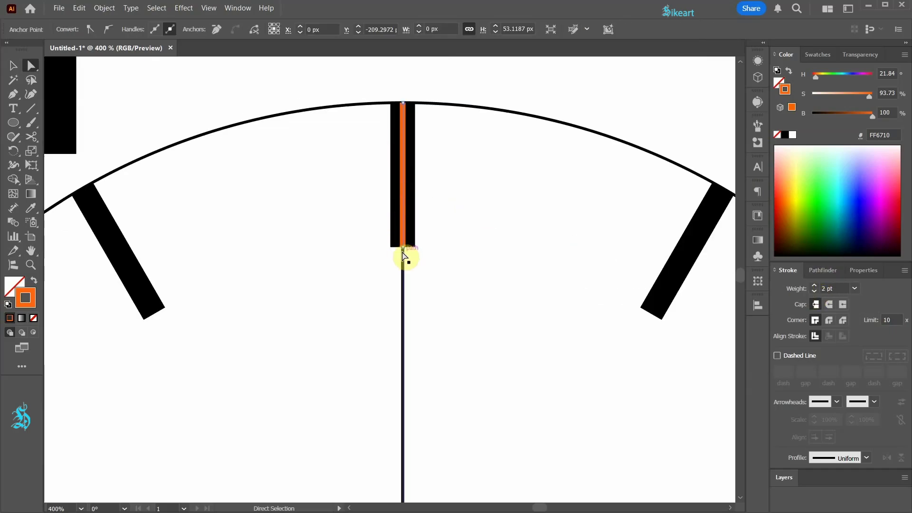
# - Shorten the orange tick by raising its lower end to about Y -196.4 px and recolour its stroke black (000000)
pyautogui.click(402, 248)
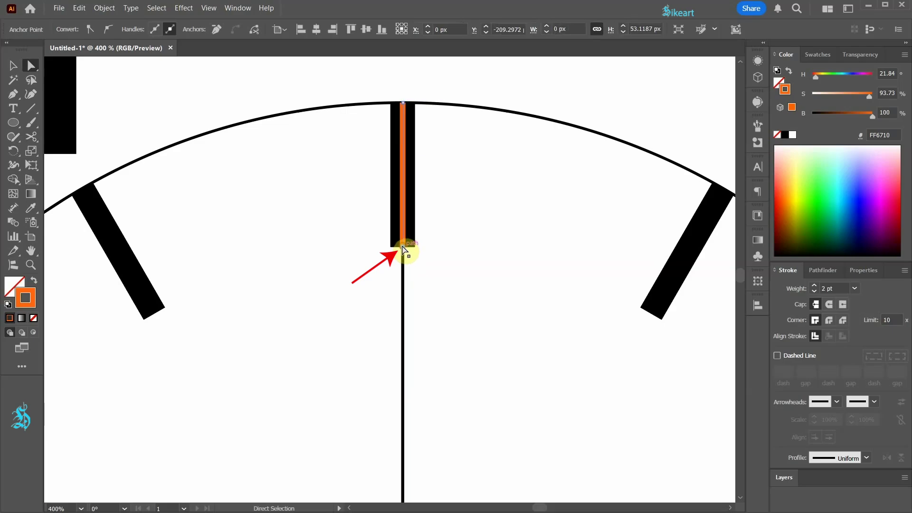
pyautogui.moveTo(401, 248); pyautogui.dragTo(403, 210)
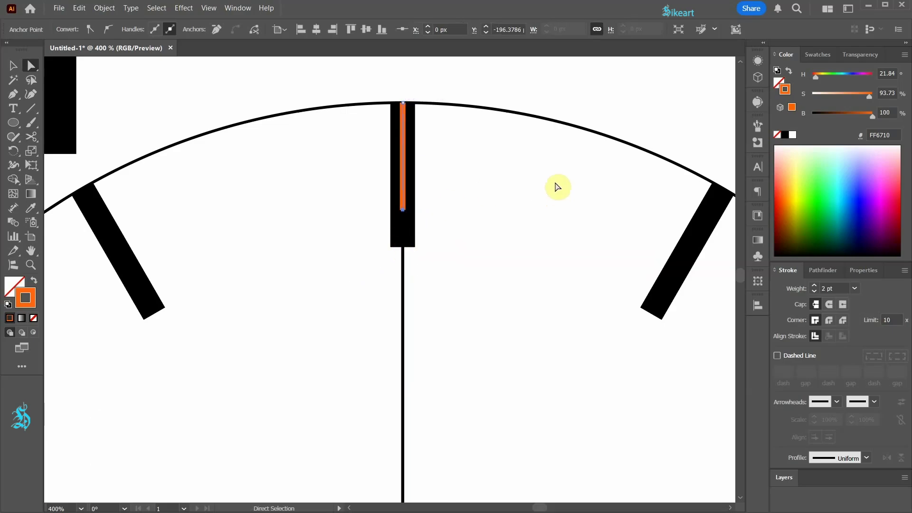
pyautogui.click(463, 248)
pyautogui.press('v')
pyautogui.click(403, 174)
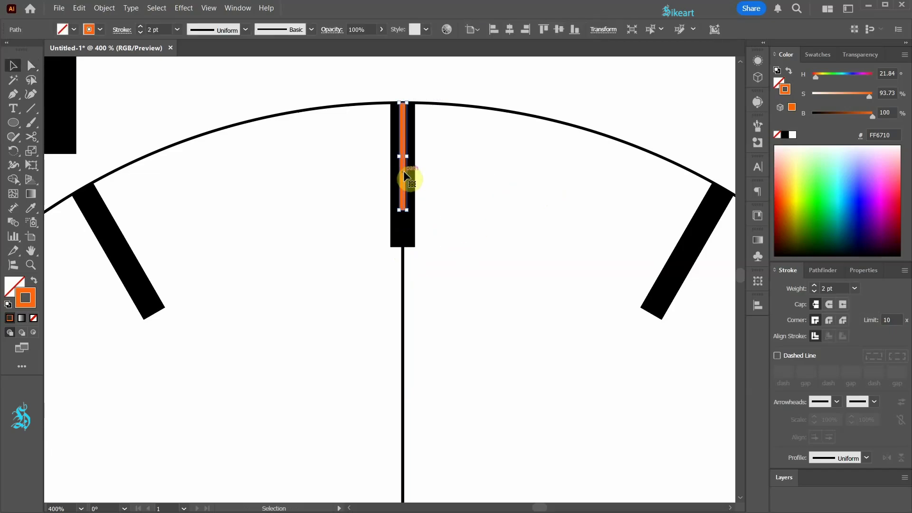
pyautogui.click(784, 135)
# - Make a copy of the thin 12 o'clock tick rotated by 360/60 (6°) around the circle's centre
pyautogui.hotkey('ctrl', '1')
pyautogui.scroll(-1, 386, 148)
pyautogui.scroll(1, 404, 218)
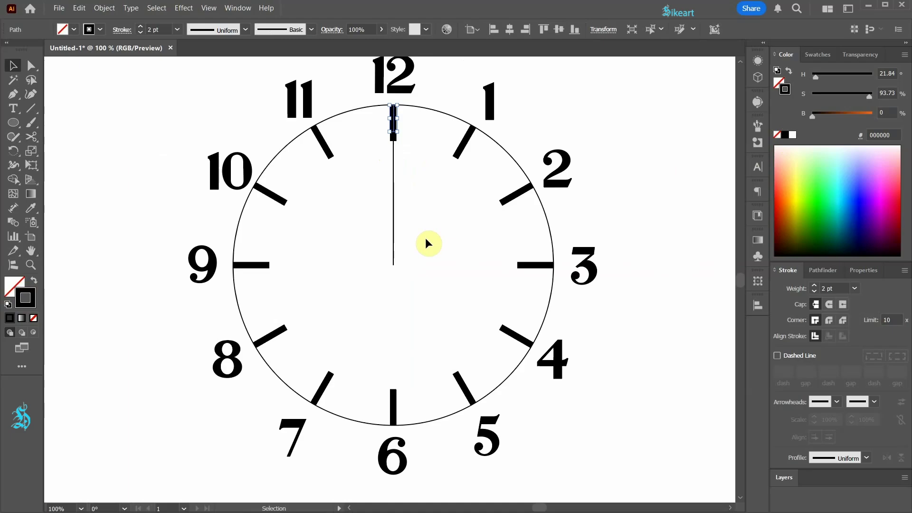
pyautogui.press('r')
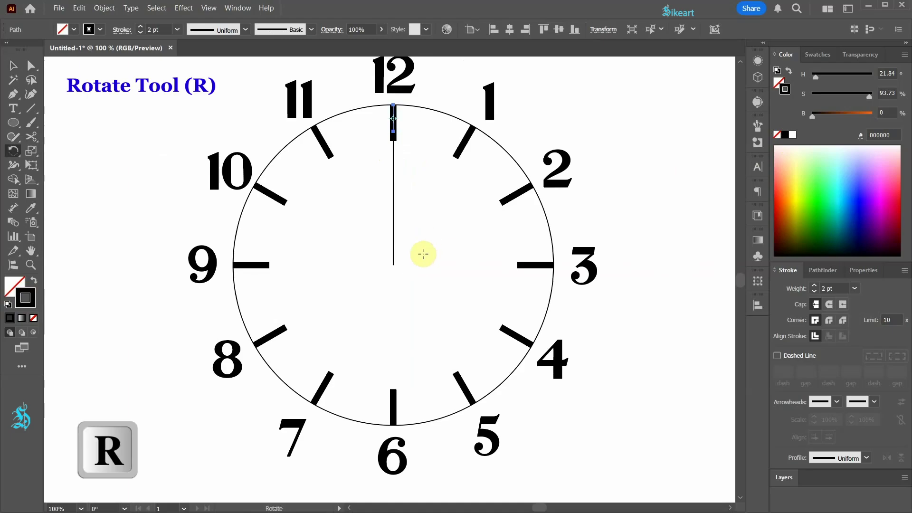
pyautogui.keyDown('alt'); pyautogui.click(393, 265); pyautogui.keyUp('alt')
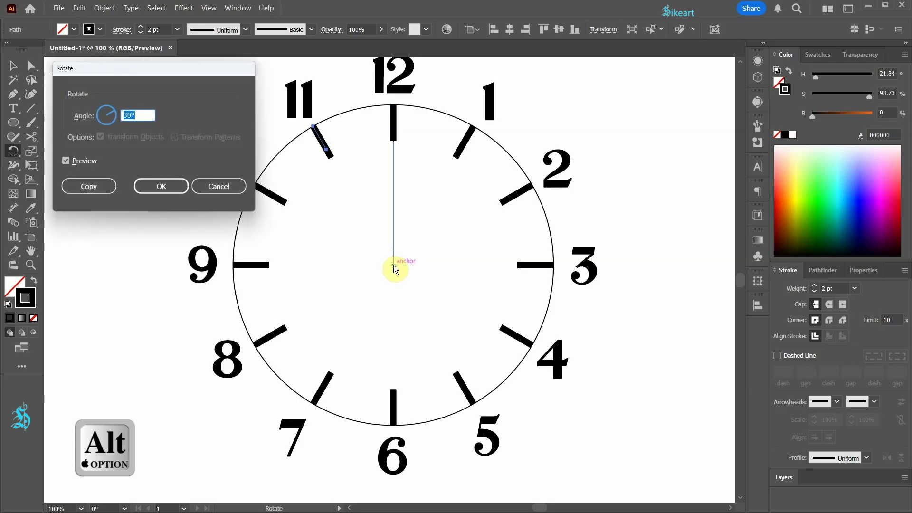
pyautogui.write('360/60')
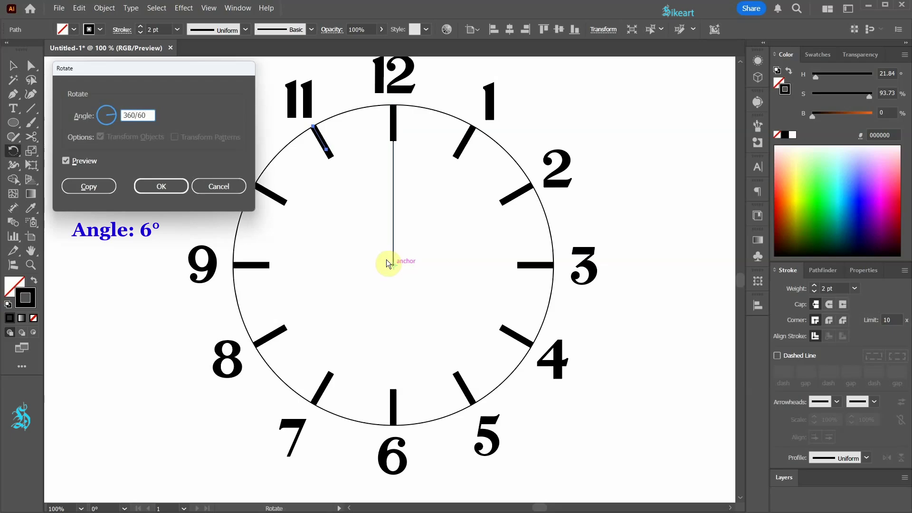
pyautogui.press('Tab')
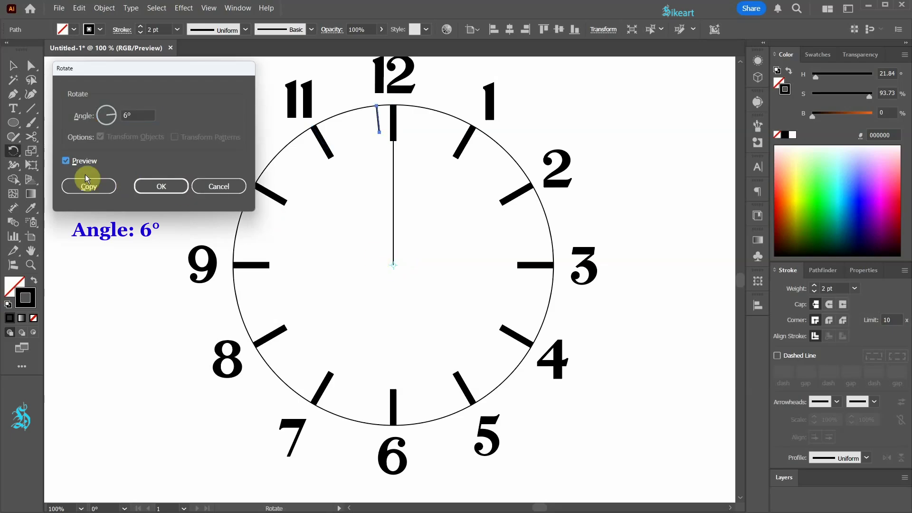
pyautogui.click(87, 186)
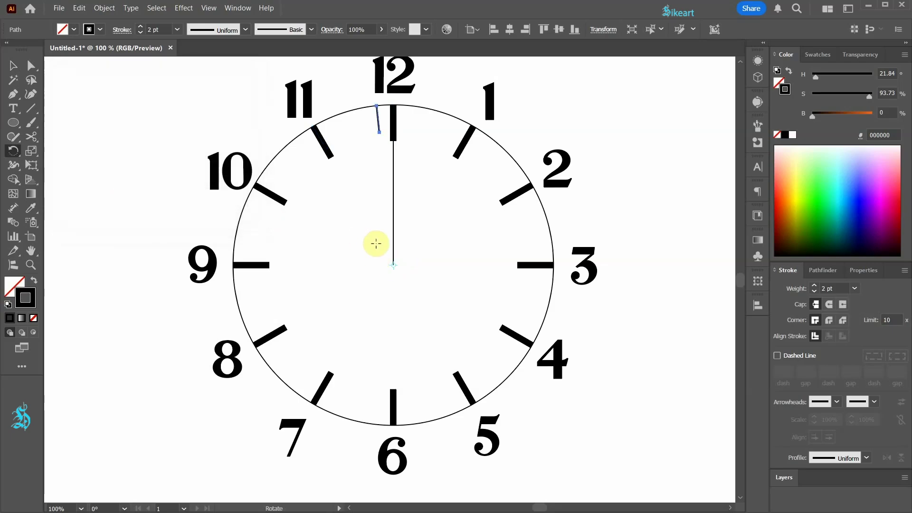
# - Repeat the 6° rotated copy around the whole circle until every minute has a thin tick, and deselect it
pyautogui.hotkey('ctrl', 'd')
pyautogui.hotkey('ctrl', 'd')
pyautogui.hotkey('ctrl', 'd')
pyautogui.hotkey('ctrl', 'd')
pyautogui.hotkey('ctrl', 'd')
pyautogui.hotkey('ctrl', 'd')
pyautogui.hotkey('ctrl', 'd')
pyautogui.hotkey('ctrl', 'd')
pyautogui.hotkey('ctrl', 'd')
pyautogui.hotkey('ctrl', 'd')
pyautogui.hotkey('ctrl', 'd')
pyautogui.hotkey('ctrl', 'd')
pyautogui.hotkey('ctrl', 'd')
pyautogui.hotkey('ctrl', 'd')
pyautogui.hotkey('ctrl', 'd')
pyautogui.hotkey('ctrl', 'd')
pyautogui.hotkey('ctrl', 'd')
pyautogui.hotkey('ctrl', 'd')
pyautogui.hotkey('ctrl', 'd')
pyautogui.hotkey('ctrl', 'd')
pyautogui.hotkey('ctrl', 'd')
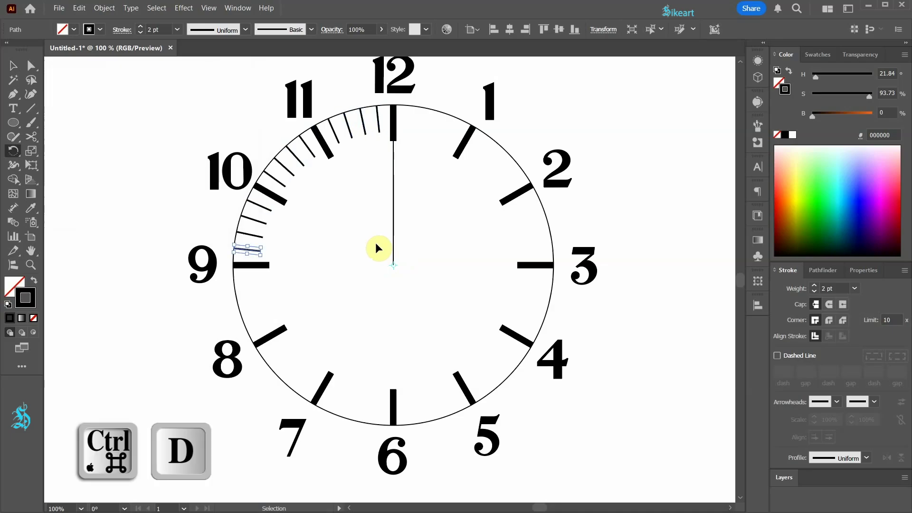
pyautogui.hotkey('ctrl', 'd')
pyautogui.hotkey('ctrl', 'd')
pyautogui.hotkey('ctrl', 'd')
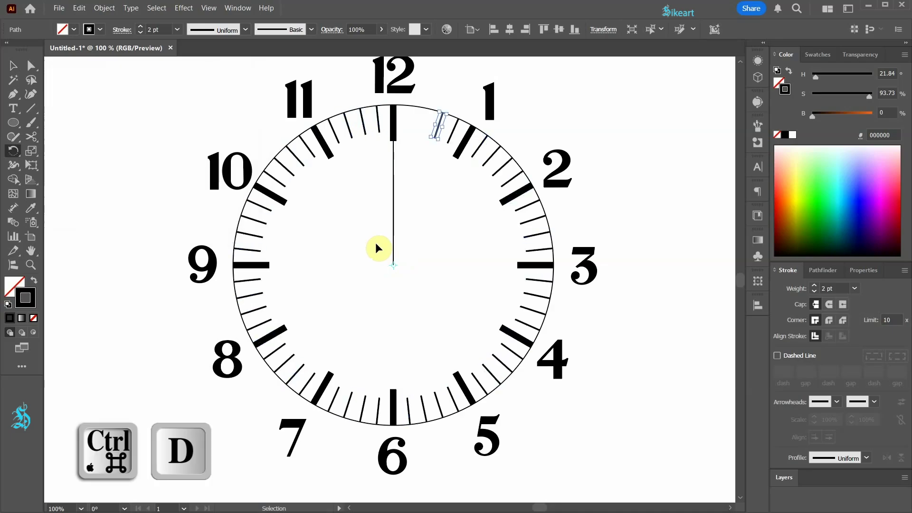
pyautogui.press('v')
pyautogui.click(622, 194)
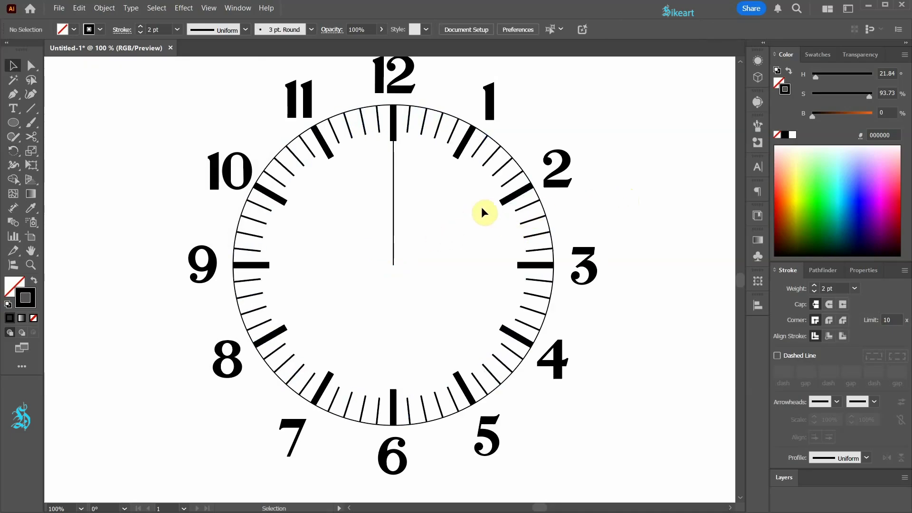
# - Set the stroke weight of the clock circle to 2 pt
pyautogui.click(503, 149)
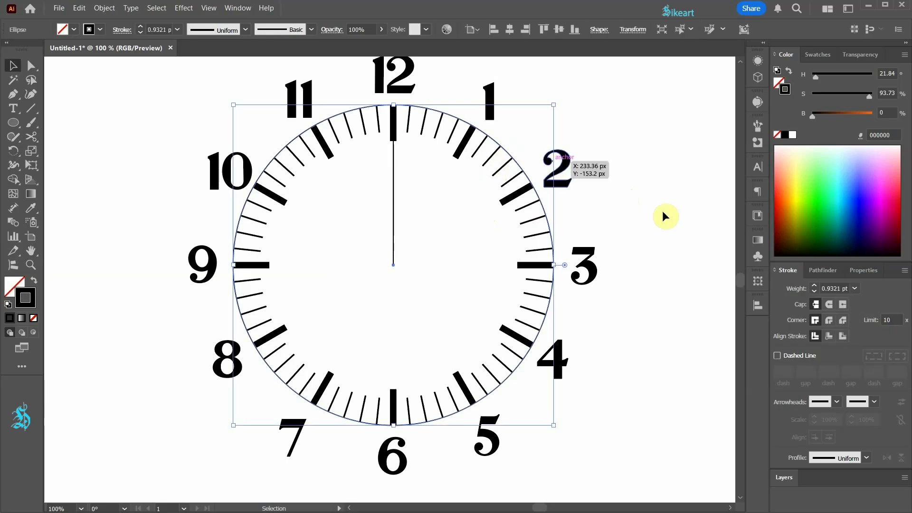
pyautogui.click(814, 286)
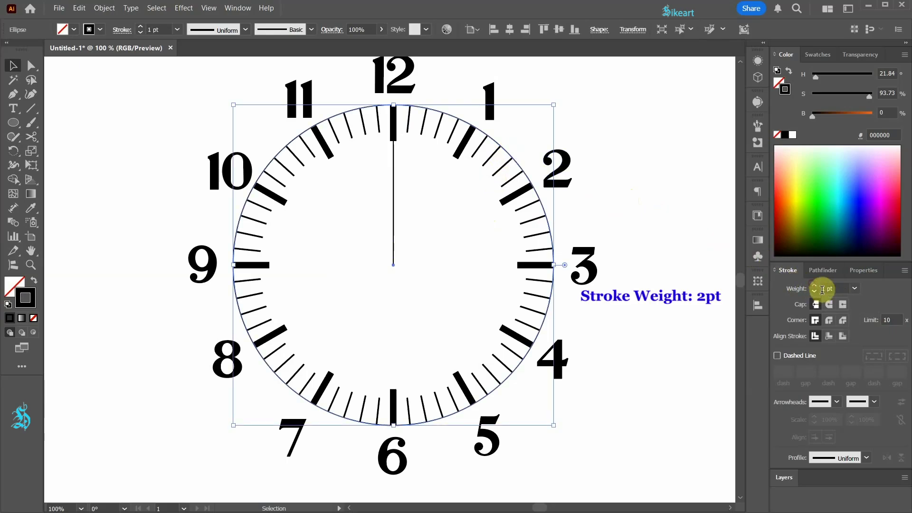
pyautogui.click(812, 285)
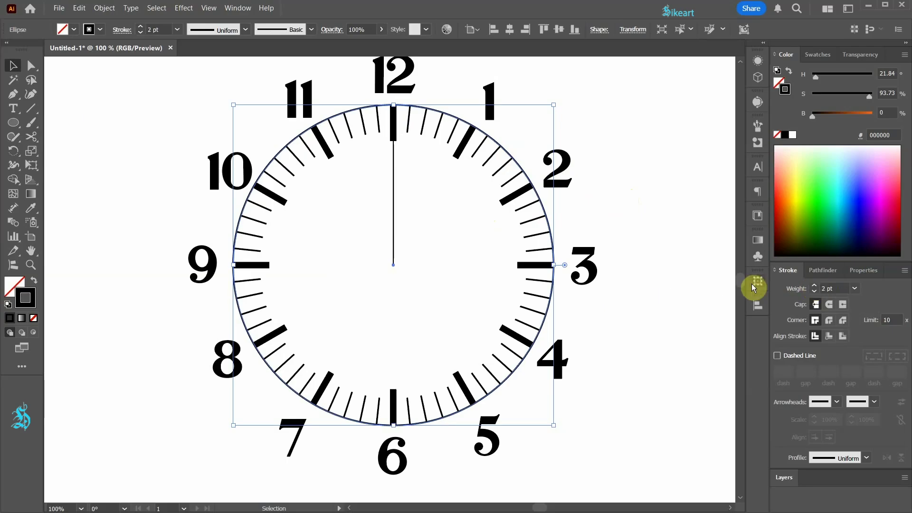
pyautogui.click(659, 266)
# - Move the vertical centre line's upper end down to about Y -166.5 px and its lower end past the centre to about Y 40.8 px
pyautogui.press('a')
pyautogui.click(393, 204)
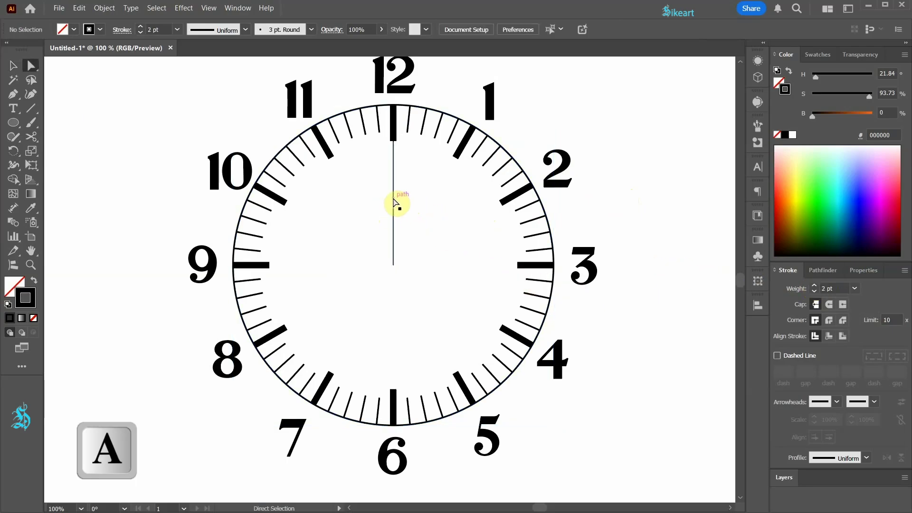
pyautogui.click(393, 140)
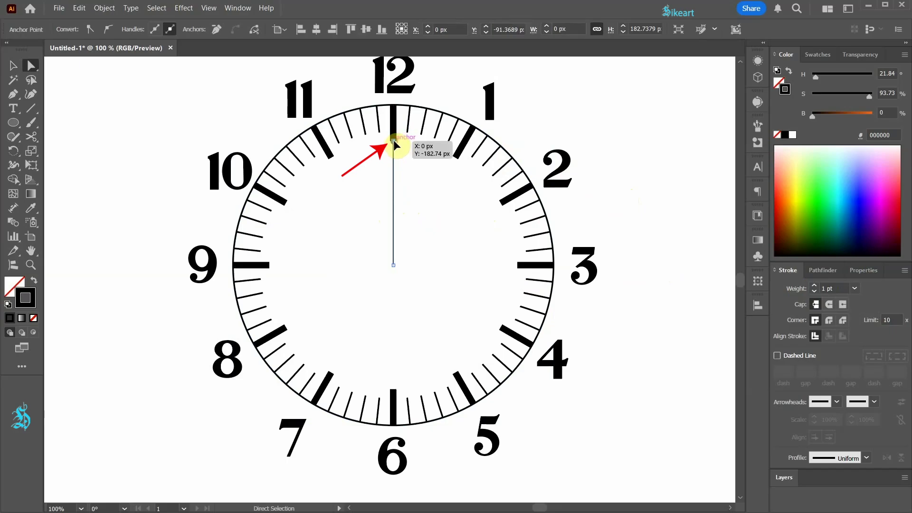
pyautogui.moveTo(393, 141); pyautogui.dragTo(394, 152)
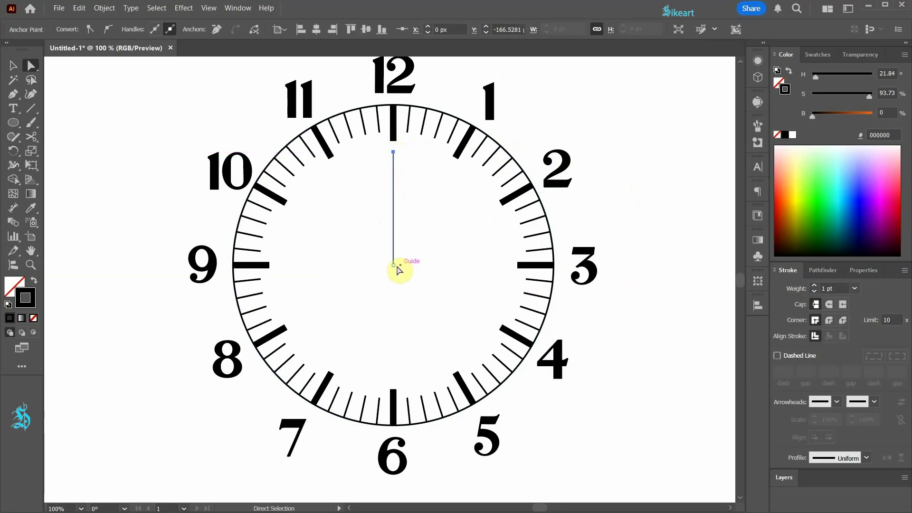
pyautogui.moveTo(394, 265); pyautogui.dragTo(394, 292)
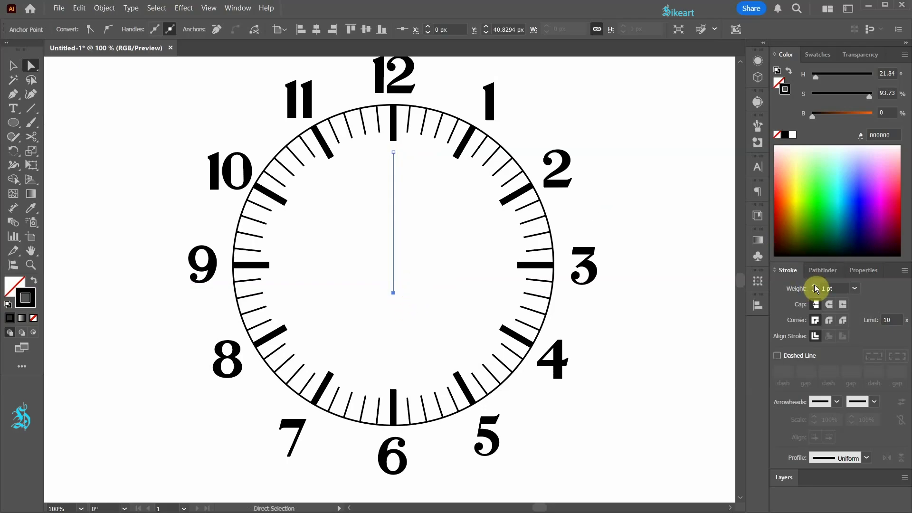
# - Set the vertical line's stroke weight to 19 pt and extend its lower end slightly further down
pyautogui.moveTo(814, 285); pyautogui.dragTo(814, 285)
pyautogui.click(474, 319)
pyautogui.moveTo(393, 292); pyautogui.dragTo(393, 295)
pyautogui.click(449, 284)
# - Copy the thick vertical hand, paste it in front in the same place, and colour its stroke orange (FF6415)
pyautogui.press('v')
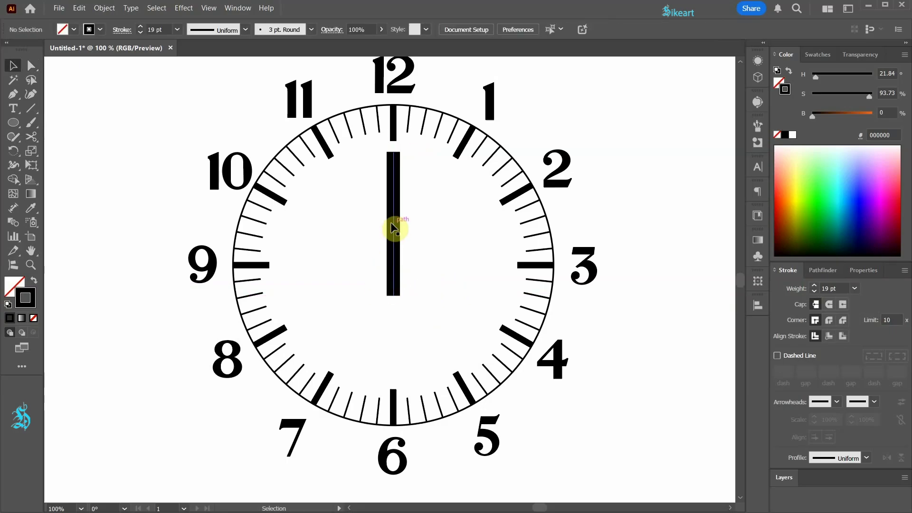
pyautogui.click(391, 222)
pyautogui.hotkey('ctrl', 'c')
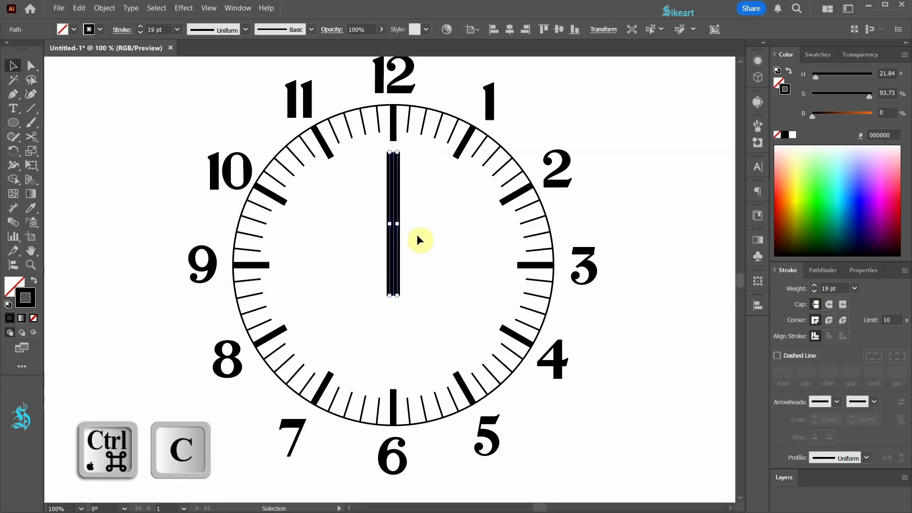
pyautogui.hotkey('ctrl', 'f')
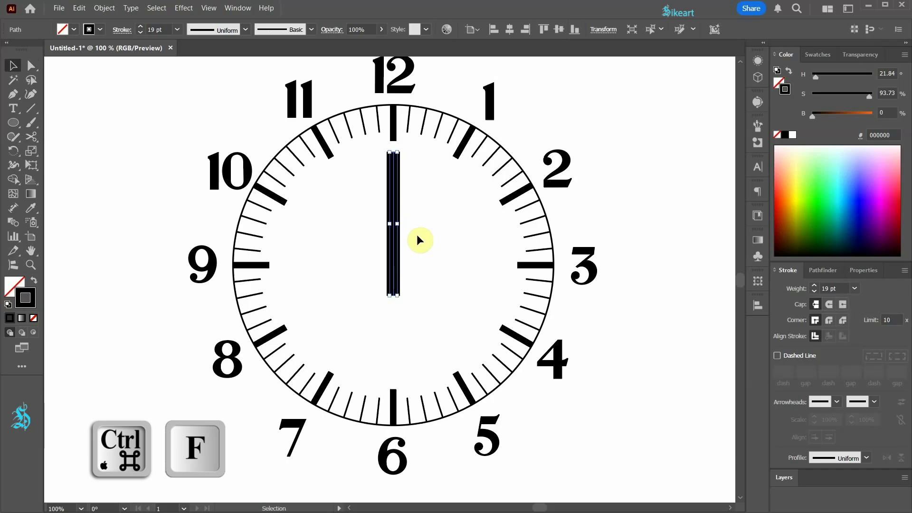
pyautogui.click(782, 193)
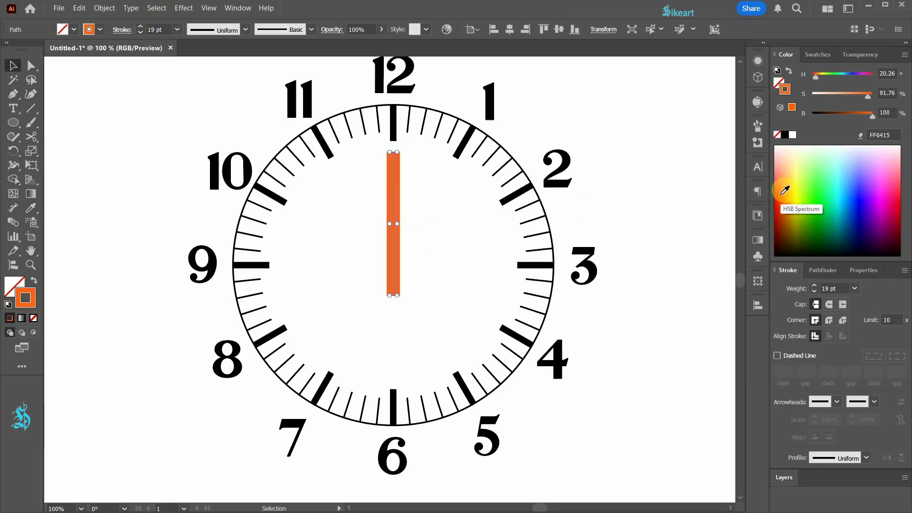
# - Shorten the orange hand by moving its upper end straight down to about Y -115.4 px
pyautogui.hotkey('ctrl', 'shift', 'a')
pyautogui.press('a')
pyautogui.click(394, 153)
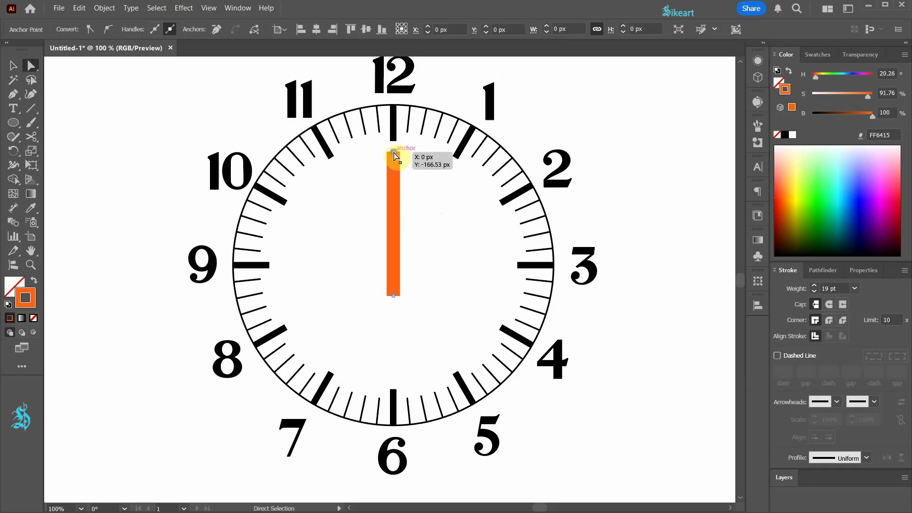
pyautogui.moveTo(394, 157); pyautogui.dragTo(397, 191)
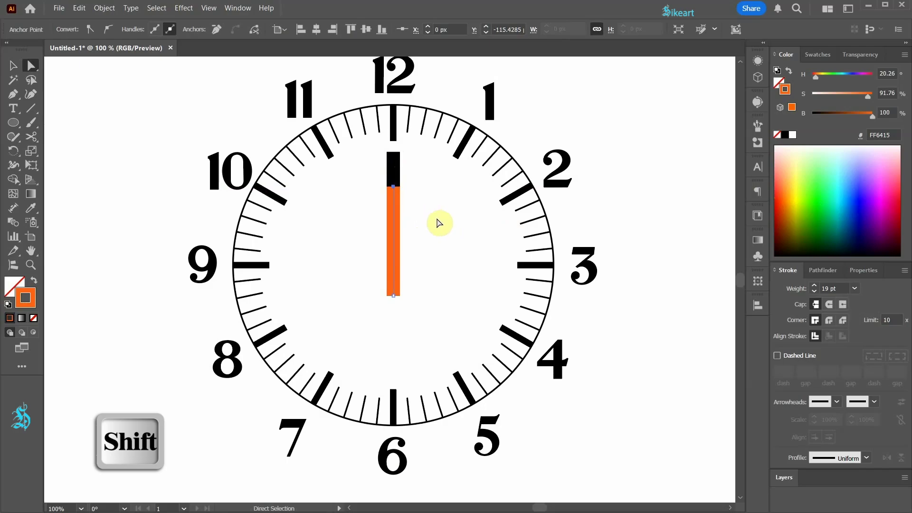
pyautogui.press('v')
pyautogui.click(445, 228)
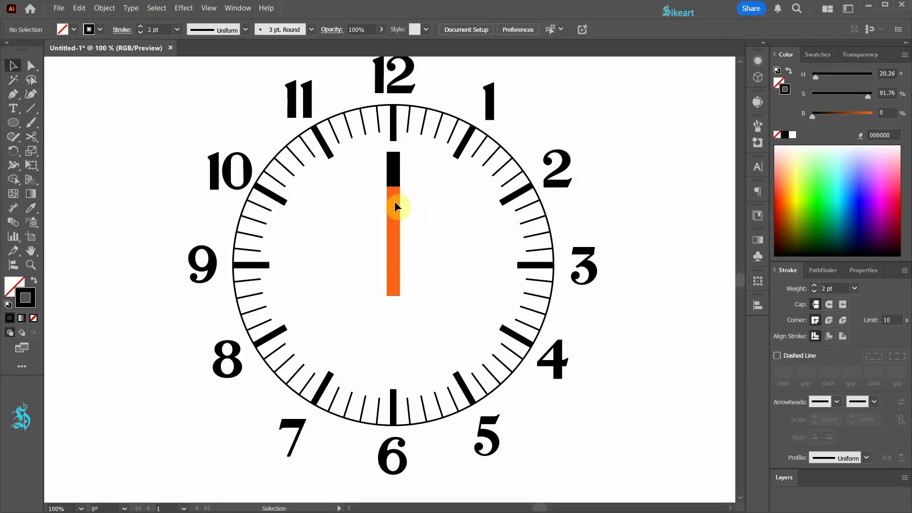
# - Turn on Show Center Mark in the artboard options
pyautogui.doubleClick(31, 235)
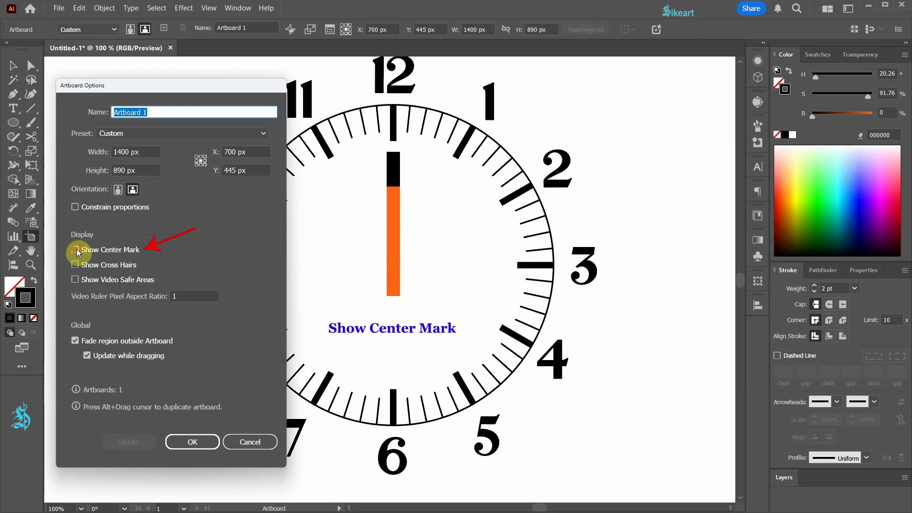
pyautogui.click(76, 249)
pyautogui.click(203, 442)
pyautogui.press('v')
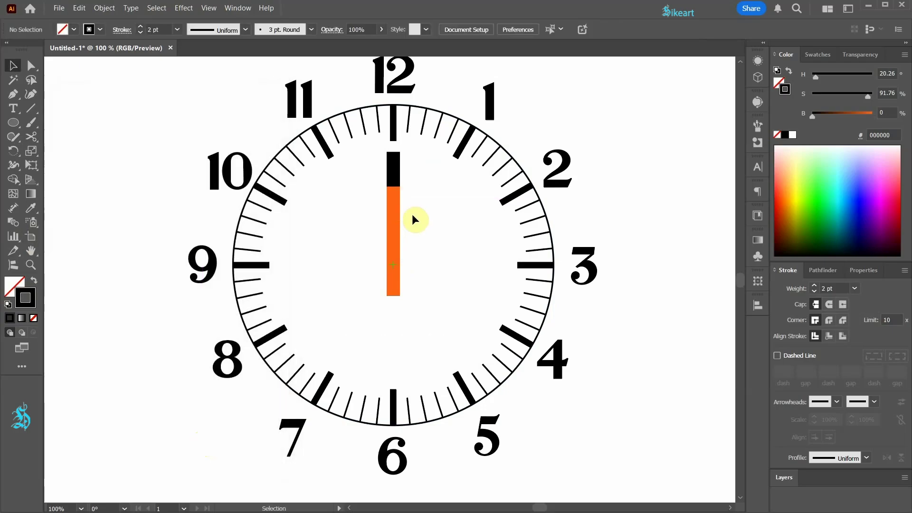
# - Rotate the orange hand around the artboard's centre mark so that it points at 4 o'clock
pyautogui.click(392, 214)
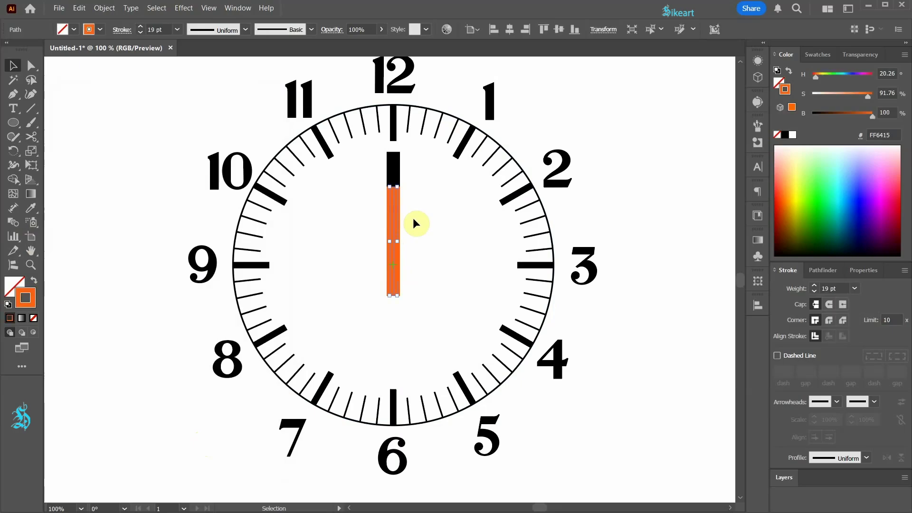
pyautogui.press('r')
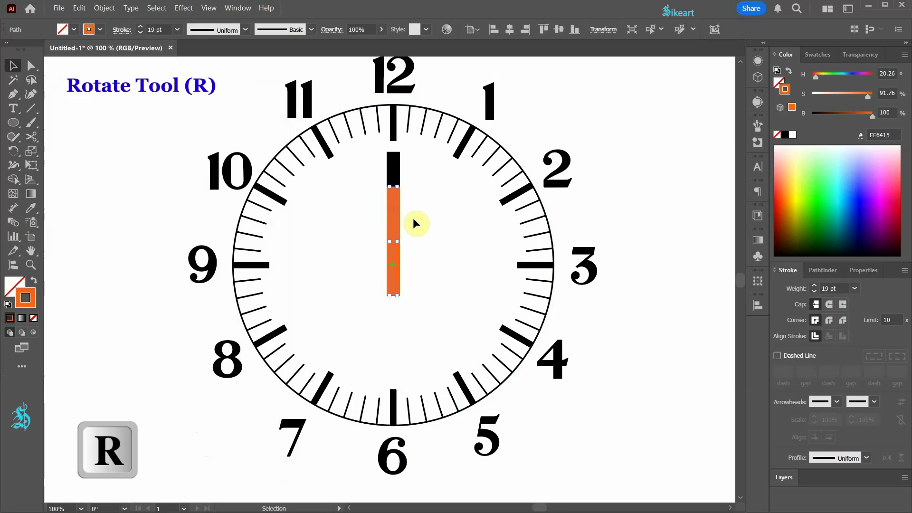
pyautogui.press('r')
pyautogui.scroll(4, 395, 245)
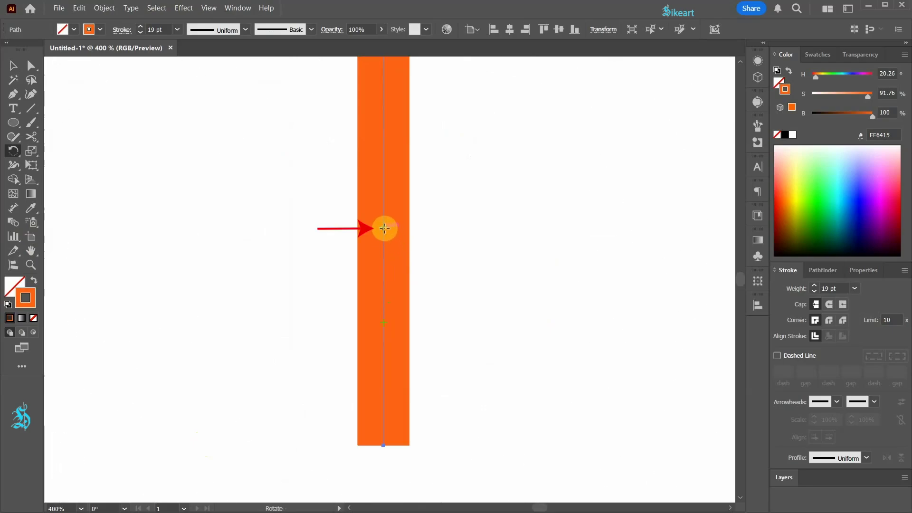
pyautogui.moveTo(383, 228); pyautogui.dragTo(383, 322)
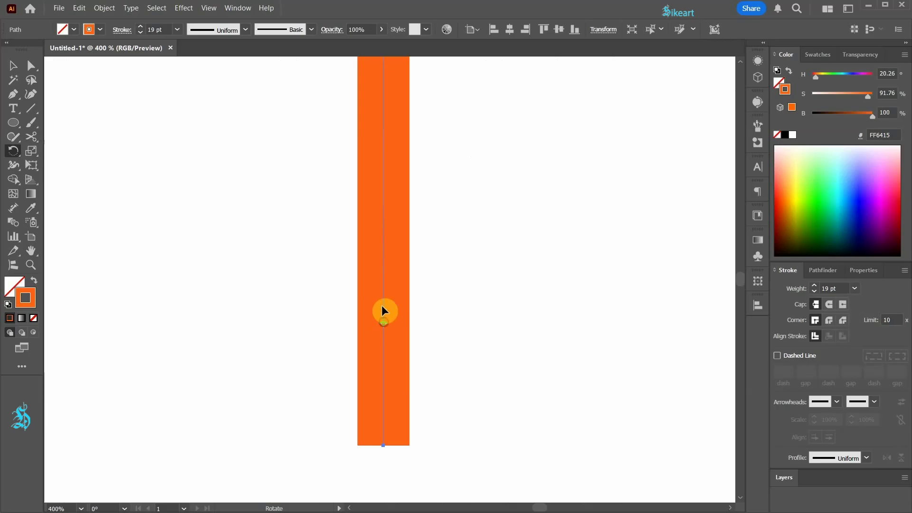
pyautogui.scroll(-5, 384, 322)
pyautogui.scroll(2, 370, 293)
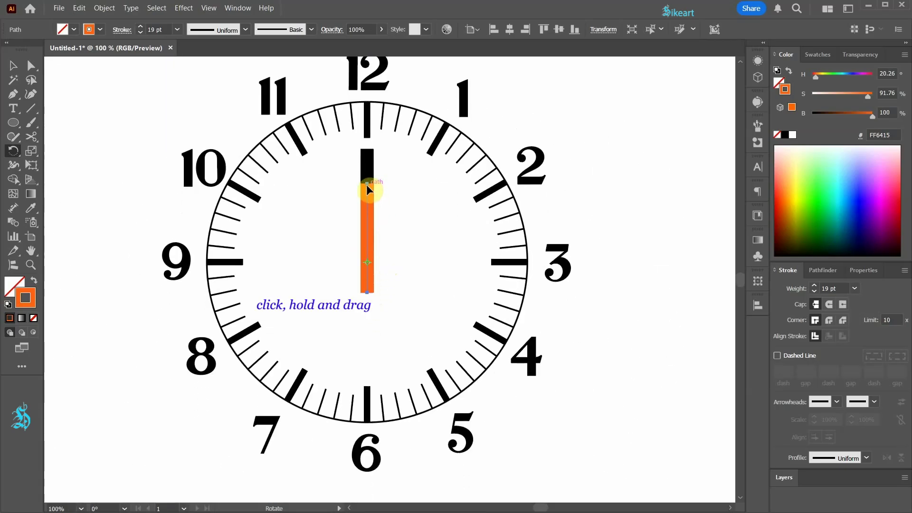
pyautogui.moveTo(369, 185); pyautogui.dragTo(450, 312)
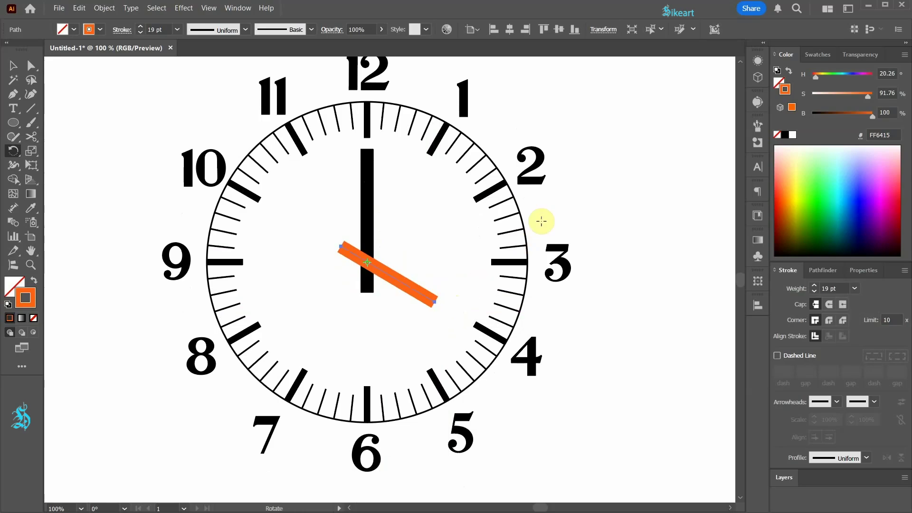
# - Set the orange hour hand's rotation angle to exactly 240°
pyautogui.click(599, 31)
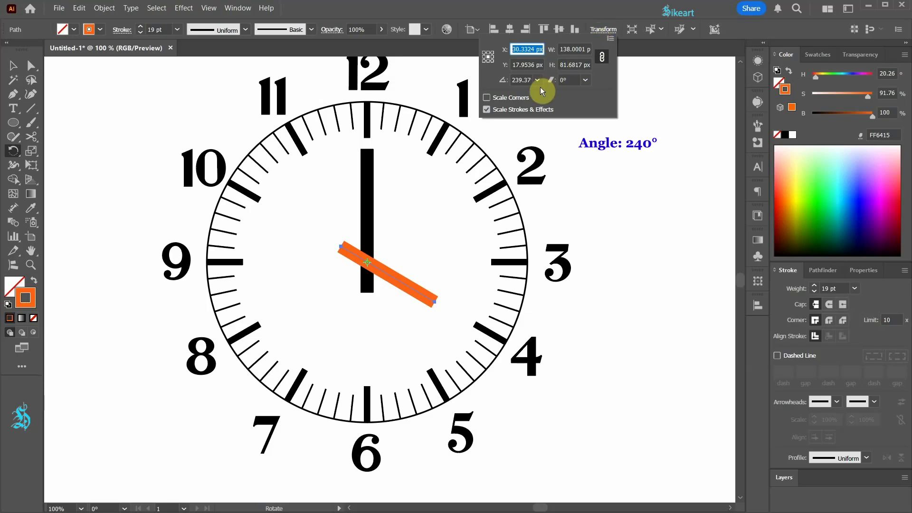
pyautogui.click(523, 80)
pyautogui.write('240')
pyautogui.press('Return')
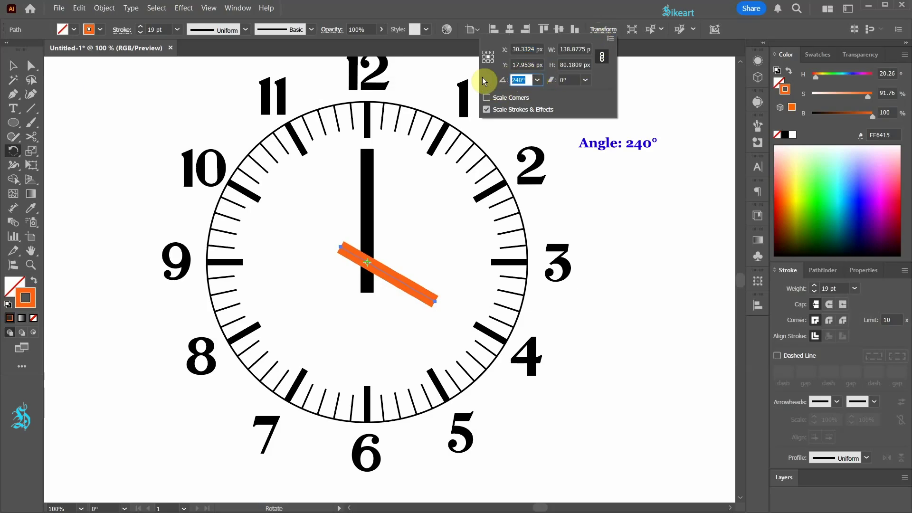
pyautogui.click(623, 111)
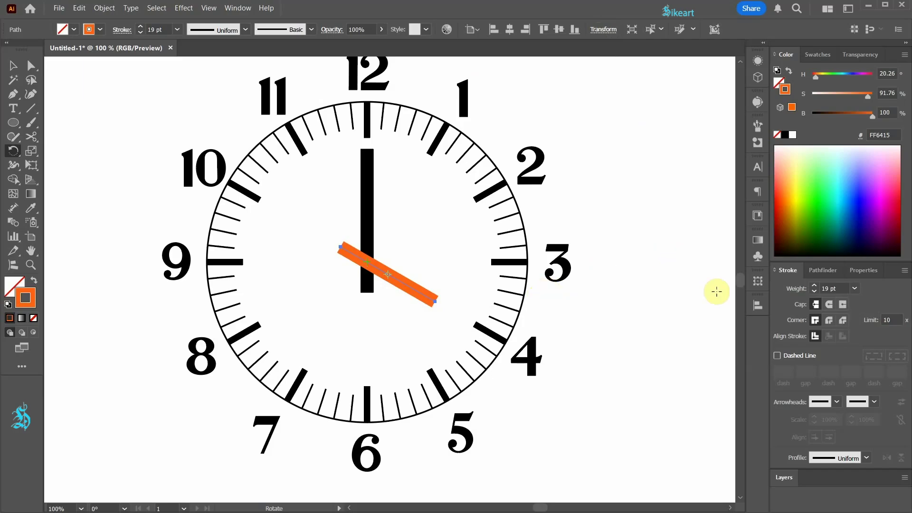
# - Change the hour hand's stroke colour to black (000000) and deselect it
pyautogui.click(785, 135)
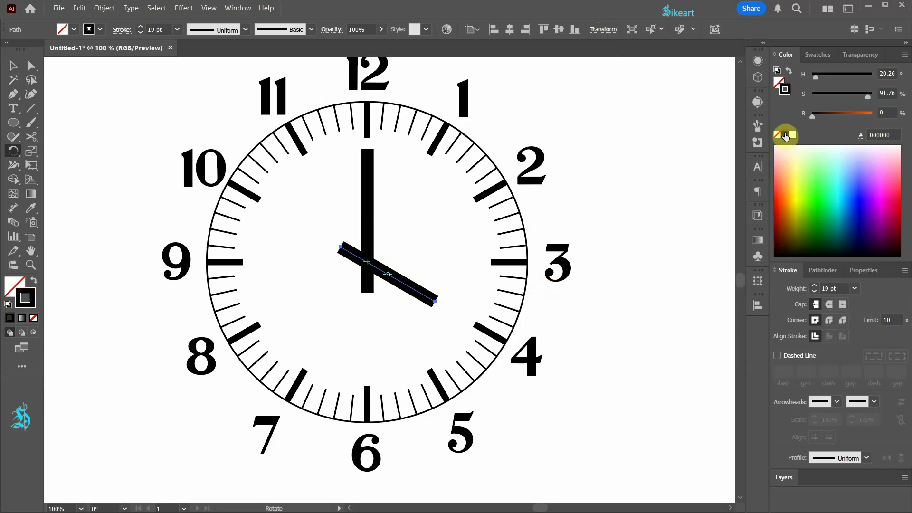
pyautogui.press('v')
pyautogui.click(651, 300)
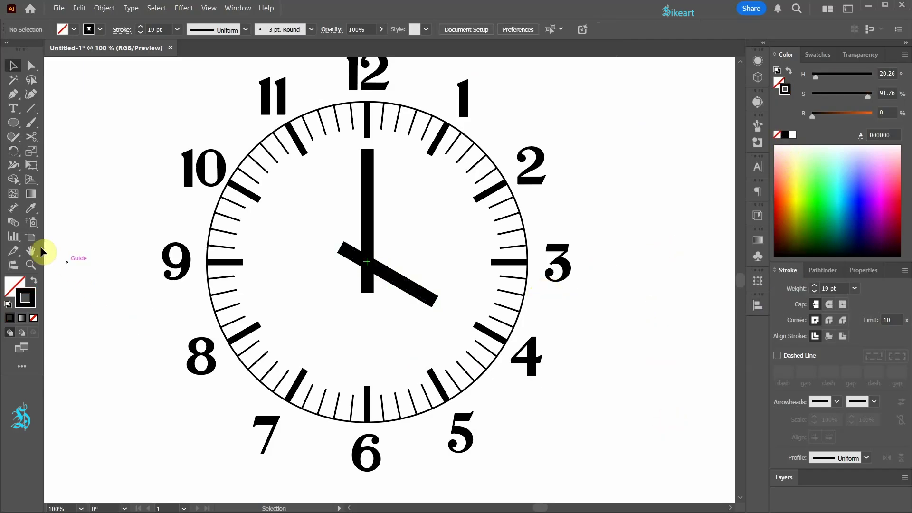
# - Turn off Show Center Mark in the artboard options and fit the whole artboard in view
pyautogui.doubleClick(30, 236)
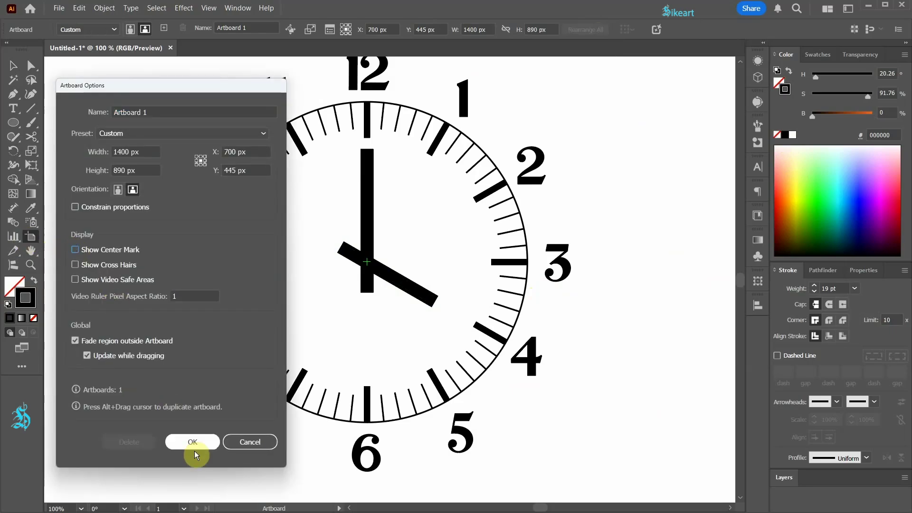
pyautogui.click(192, 441)
pyautogui.press('v')
pyautogui.hotkey('ctrl', '0')
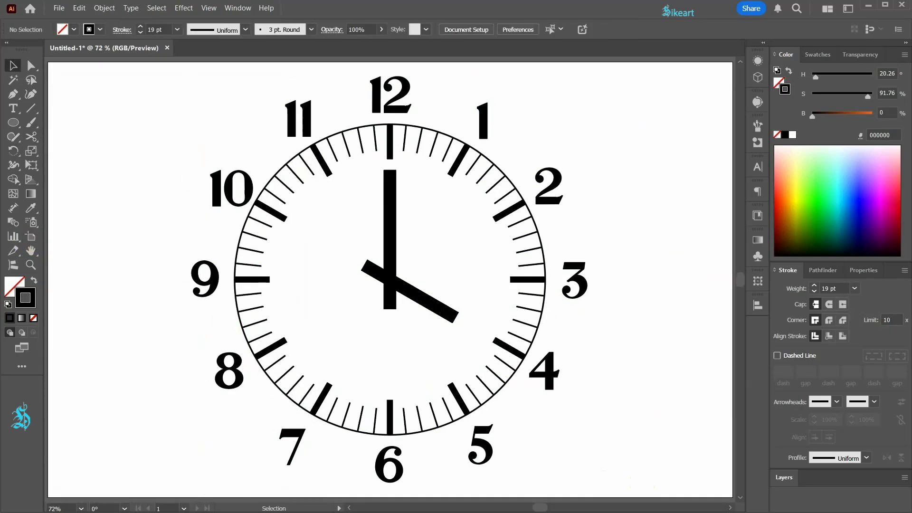